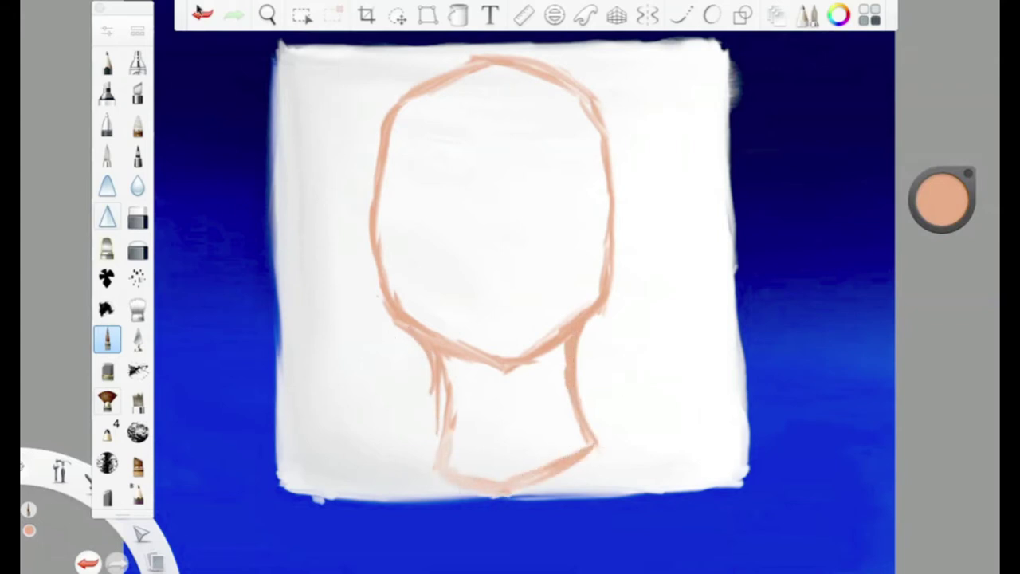
# Complete the neck outline and sketch a round forehead opening, two slanted eyes and a small triangular nose in light peach.
pyautogui.moveTo(432, 360)
pyautogui.mouseDown()
pyautogui.moveTo(438, 421)
pyautogui.moveTo(477, 490)
pyautogui.mouseUp()
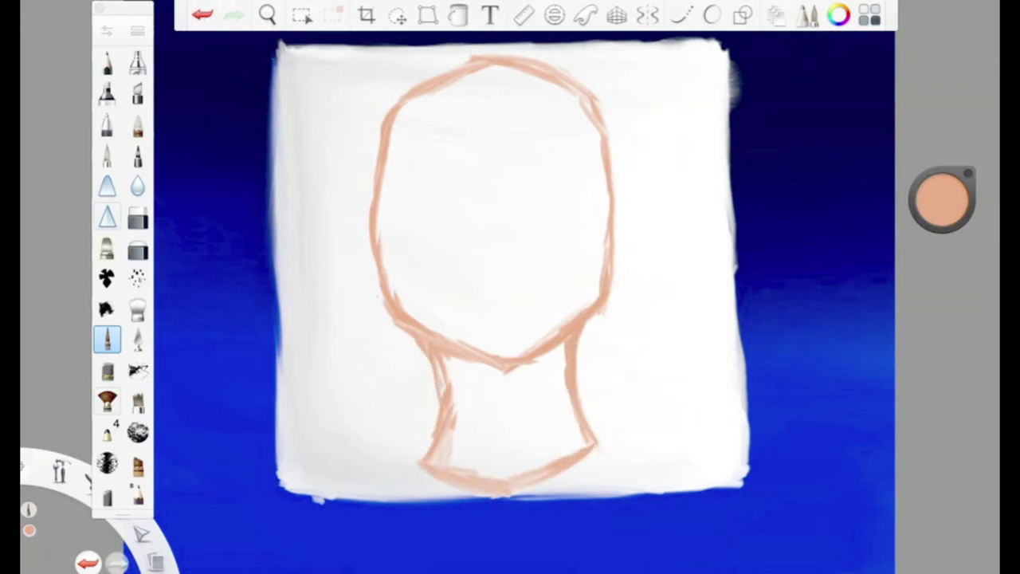
pyautogui.moveTo(500, 225)
pyautogui.mouseDown()
pyautogui.moveTo(560, 154)
pyautogui.moveTo(423, 137)
pyautogui.moveTo(418, 204)
pyautogui.moveTo(560, 130)
pyautogui.mouseUp()
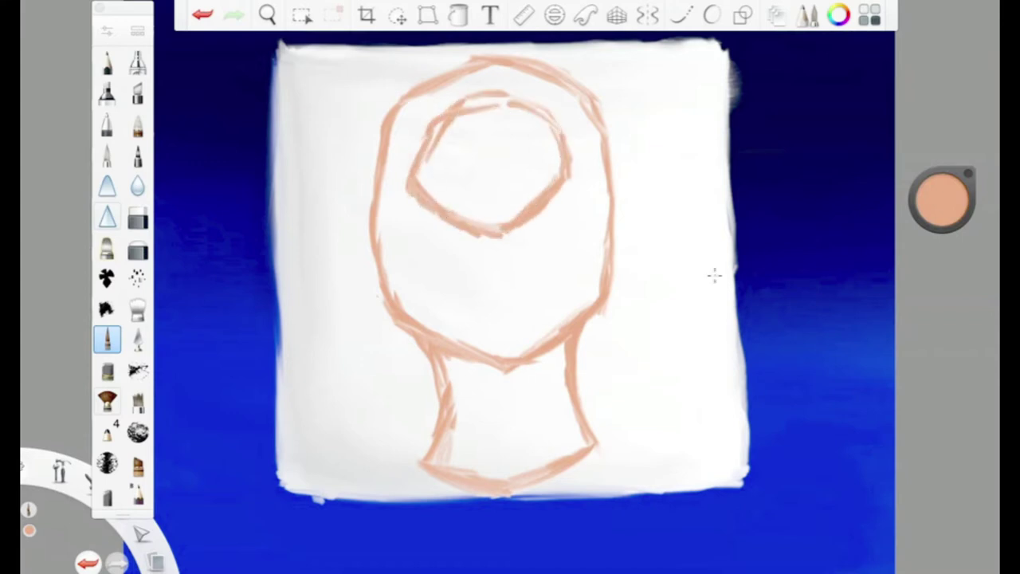
pyautogui.moveTo(396, 211)
pyautogui.mouseDown()
pyautogui.moveTo(462, 291)
pyautogui.moveTo(433, 257)
pyautogui.mouseUp()
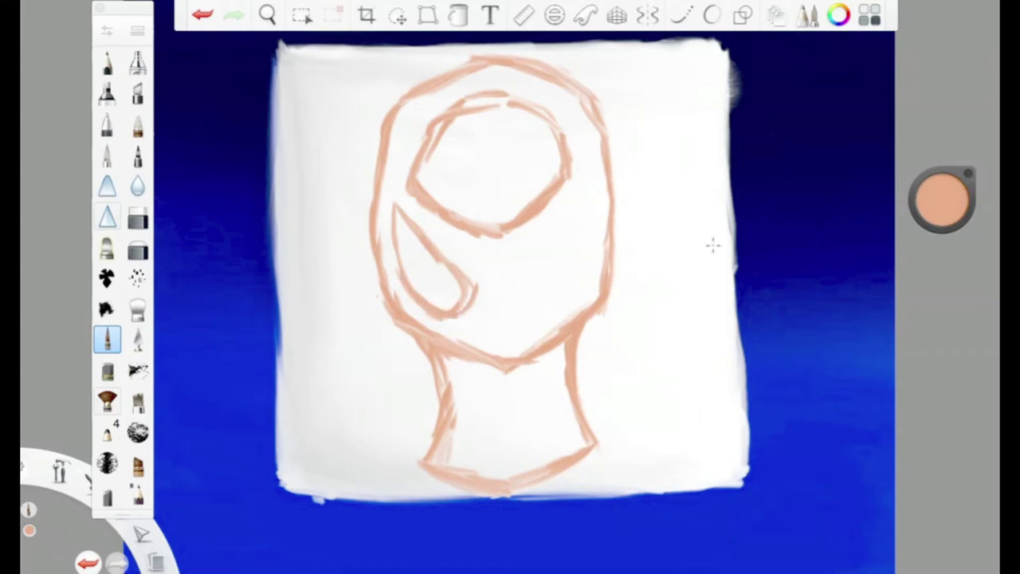
pyautogui.moveTo(510, 275)
pyautogui.mouseDown()
pyautogui.moveTo(596, 199)
pyautogui.moveTo(546, 324)
pyautogui.moveTo(560, 307)
pyautogui.moveTo(514, 331)
pyautogui.mouseUp()
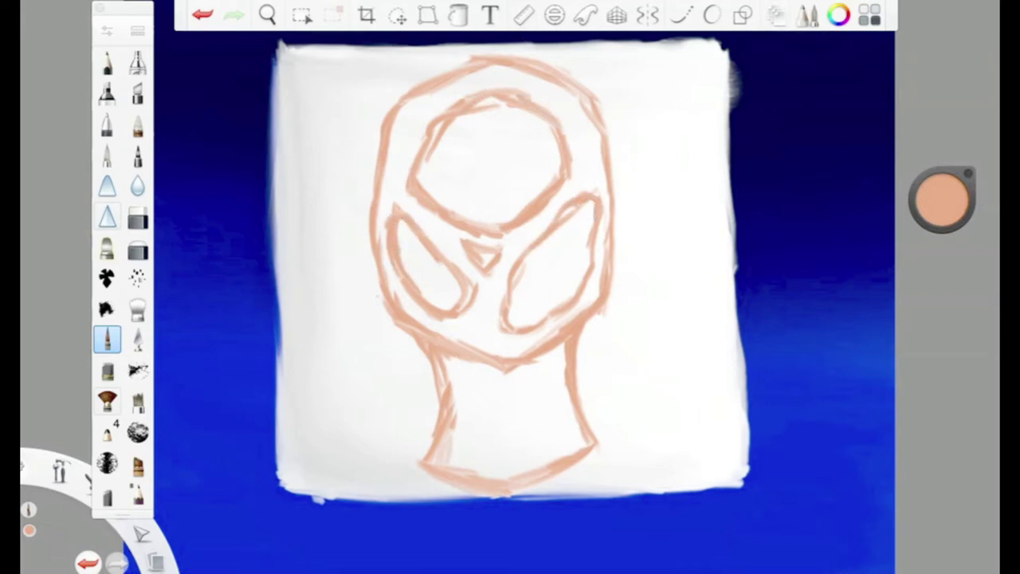
# Trace the eyes, nose and forehead opening in dark orange with the Small Rigger brush at size 7.2, redoing the opening's stroke.
pyautogui.moveTo(942, 200); pyautogui.dragTo(942, 215)
pyautogui.click(107, 339)
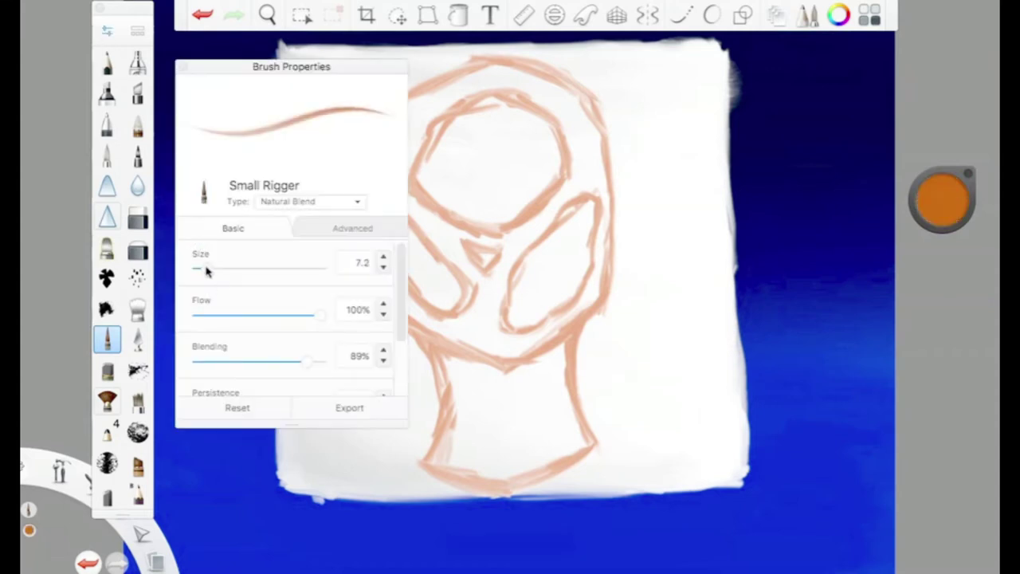
pyautogui.moveTo(398, 216)
pyautogui.mouseDown()
pyautogui.moveTo(456, 274)
pyautogui.moveTo(422, 303)
pyautogui.mouseUp()
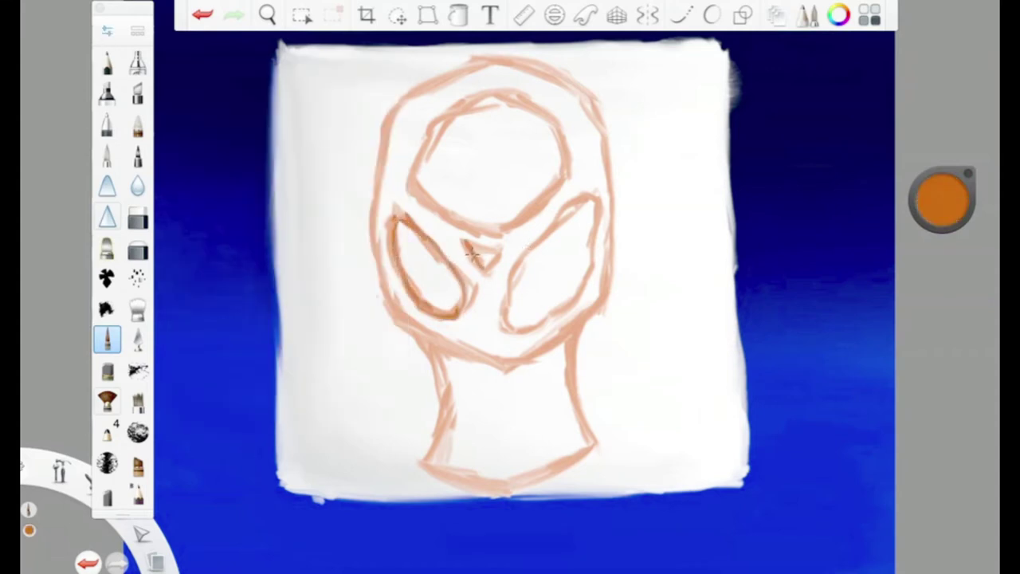
pyautogui.moveTo(558, 222); pyautogui.dragTo(510, 323)
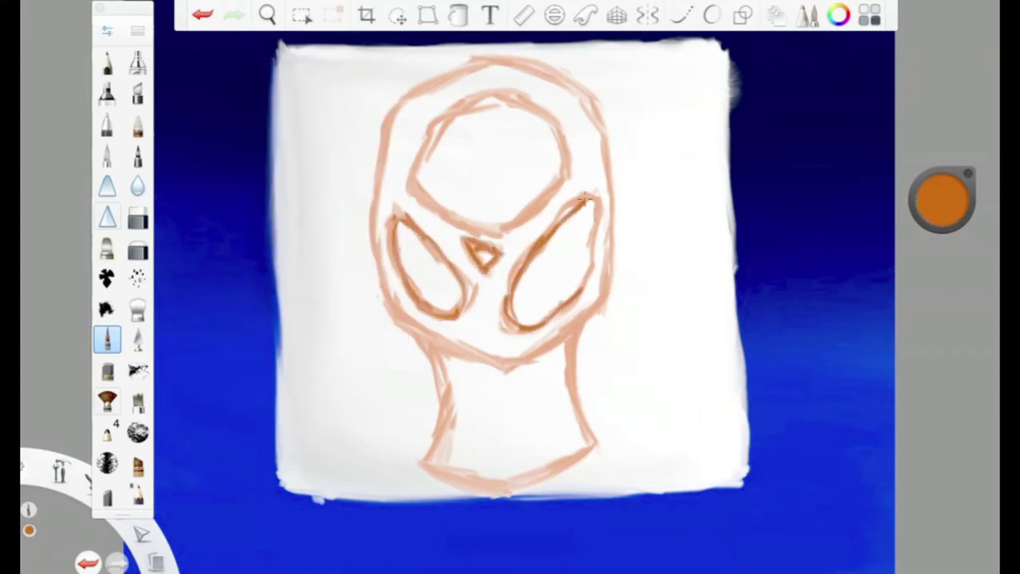
pyautogui.moveTo(585, 198); pyautogui.dragTo(585, 265)
pyautogui.moveTo(489, 100)
pyautogui.mouseDown()
pyautogui.moveTo(522, 213)
pyautogui.moveTo(450, 226)
pyautogui.mouseUp()
pyautogui.click(197, 19)
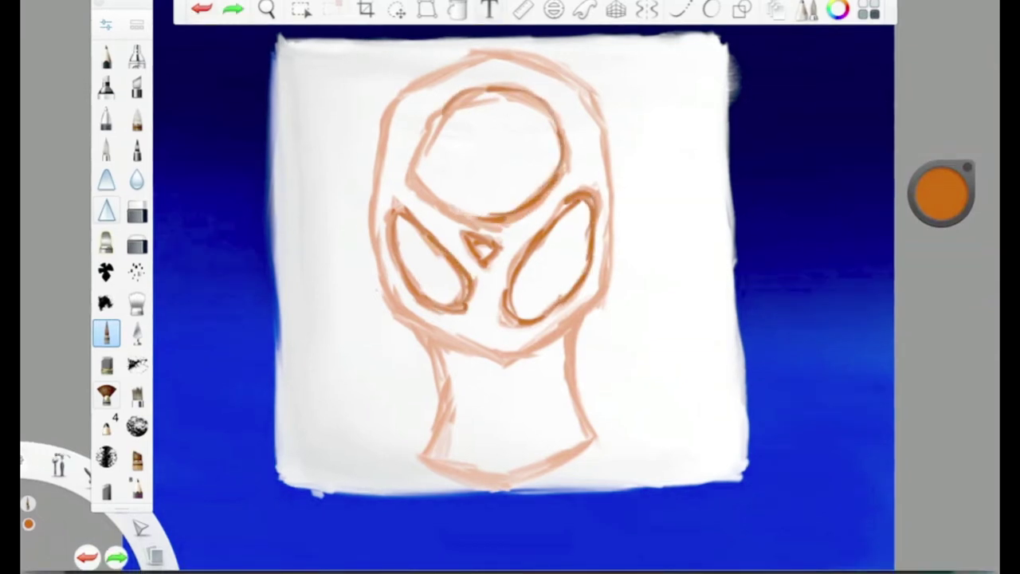
pyautogui.moveTo(491, 227); pyautogui.dragTo(432, 119)
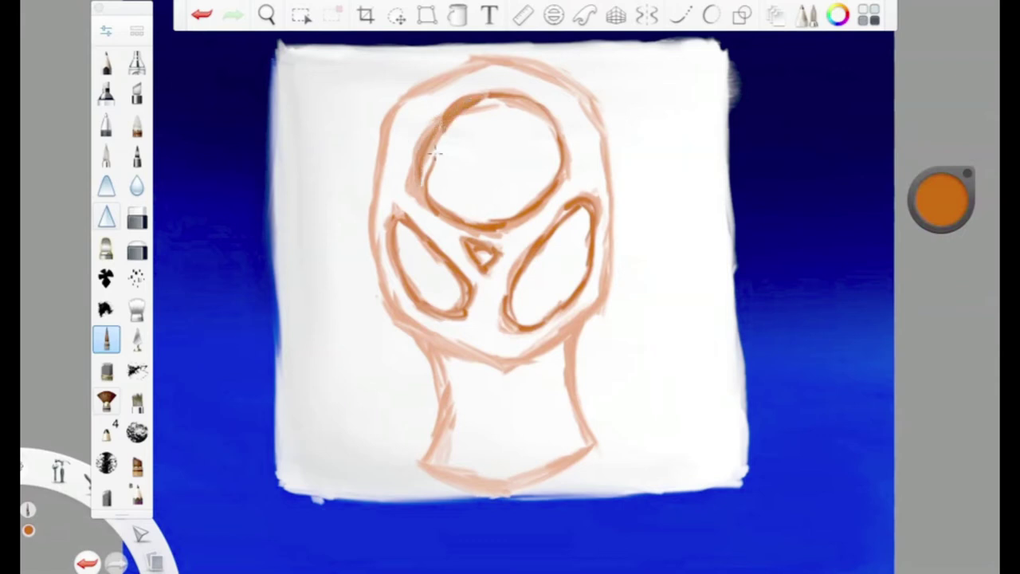
# Trace the jaw, neck and crown of the head in the same dark orange over the peach sketch.
pyautogui.moveTo(380, 241); pyautogui.dragTo(475, 352)
pyautogui.moveTo(383, 305); pyautogui.dragTo(490, 362)
pyautogui.moveTo(436, 341)
pyautogui.mouseDown()
pyautogui.moveTo(428, 449)
pyautogui.moveTo(506, 488)
pyautogui.mouseUp()
pyautogui.moveTo(610, 287)
pyautogui.mouseDown()
pyautogui.moveTo(516, 367)
pyautogui.moveTo(462, 349)
pyautogui.mouseUp()
pyautogui.moveTo(562, 327)
pyautogui.mouseDown()
pyautogui.moveTo(584, 450)
pyautogui.moveTo(485, 488)
pyautogui.mouseUp()
pyautogui.moveTo(496, 55); pyautogui.dragTo(400, 118)
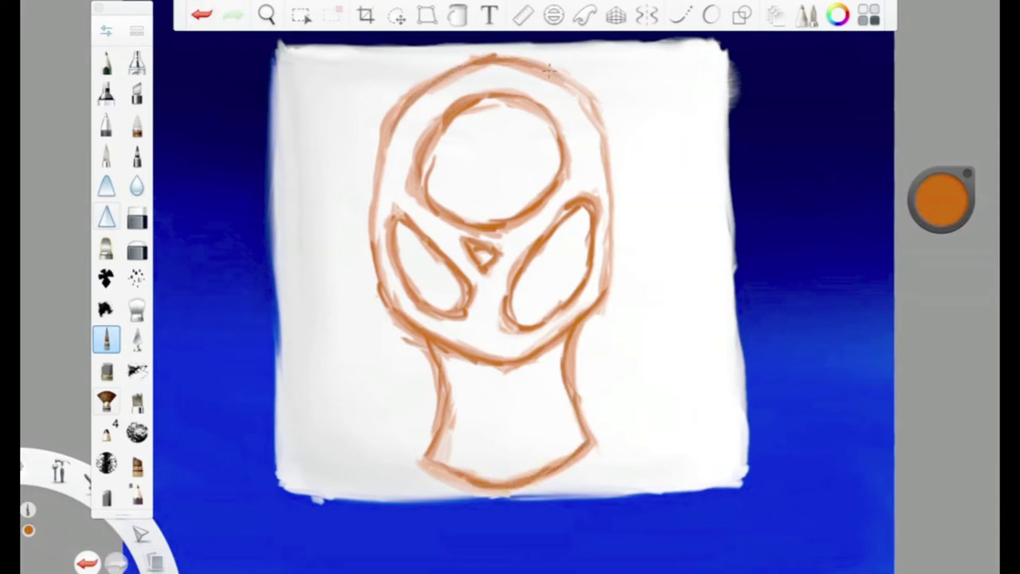
# Fill the lower face around the left eye and nose with a lighter orange.
pyautogui.click(940, 199)
pyautogui.click(184, 74)
pyautogui.moveTo(399, 239)
pyautogui.mouseDown()
pyautogui.moveTo(399, 307)
pyautogui.moveTo(470, 343)
pyautogui.moveTo(478, 334)
pyautogui.moveTo(530, 344)
pyautogui.moveTo(486, 314)
pyautogui.moveTo(480, 290)
pyautogui.mouseUp()
pyautogui.moveTo(380, 241)
pyautogui.mouseDown()
pyautogui.moveTo(401, 211)
pyautogui.moveTo(438, 241)
pyautogui.moveTo(399, 209)
pyautogui.moveTo(398, 158)
pyautogui.mouseUp()
pyautogui.moveTo(434, 209)
pyautogui.mouseDown()
pyautogui.moveTo(477, 271)
pyautogui.moveTo(430, 223)
pyautogui.moveTo(478, 295)
pyautogui.moveTo(506, 232)
pyautogui.moveTo(490, 292)
pyautogui.moveTo(532, 341)
pyautogui.mouseUp()
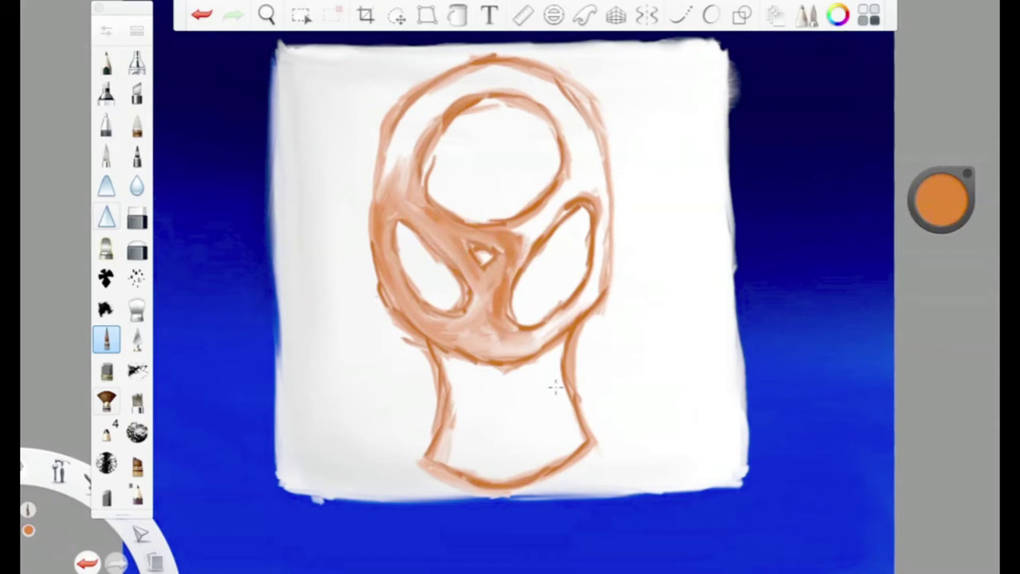
# Undo the last fill stroke and paint the remaining skin around the right eye and forehead opening in light peach-orange.
pyautogui.hotkey('ctrl', 'z')
pyautogui.moveTo(597, 249)
pyautogui.mouseDown()
pyautogui.moveTo(588, 300)
pyautogui.moveTo(567, 311)
pyautogui.mouseUp()
pyautogui.moveTo(612, 198); pyautogui.dragTo(598, 282)
pyautogui.moveTo(549, 208)
pyautogui.mouseDown()
pyautogui.moveTo(506, 246)
pyautogui.moveTo(585, 189)
pyautogui.moveTo(517, 263)
pyautogui.moveTo(591, 185)
pyautogui.moveTo(559, 210)
pyautogui.moveTo(581, 138)
pyautogui.moveTo(604, 196)
pyautogui.moveTo(551, 96)
pyautogui.moveTo(580, 106)
pyautogui.moveTo(573, 98)
pyautogui.moveTo(496, 69)
pyautogui.moveTo(589, 139)
pyautogui.moveTo(579, 169)
pyautogui.moveTo(552, 111)
pyautogui.moveTo(571, 121)
pyautogui.moveTo(446, 95)
pyautogui.moveTo(476, 73)
pyautogui.moveTo(603, 89)
pyautogui.moveTo(418, 98)
pyautogui.moveTo(470, 83)
pyautogui.moveTo(392, 147)
pyautogui.moveTo(466, 72)
pyautogui.moveTo(381, 181)
pyautogui.mouseUp()
# Outline the forehead opening and the left eye in dark red-brown with a fine brush.
pyautogui.moveTo(941, 199); pyautogui.dragTo(924, 303)
pyautogui.doubleClick(106, 339)
pyautogui.click(181, 70)
pyautogui.moveTo(451, 112)
pyautogui.mouseDown()
pyautogui.moveTo(513, 99)
pyautogui.moveTo(541, 116)
pyautogui.moveTo(547, 190)
pyautogui.moveTo(493, 224)
pyautogui.moveTo(422, 192)
pyautogui.moveTo(455, 109)
pyautogui.moveTo(415, 171)
pyautogui.moveTo(458, 197)
pyautogui.mouseUp()
pyautogui.moveTo(404, 232)
pyautogui.mouseDown()
pyautogui.moveTo(460, 309)
pyautogui.moveTo(439, 315)
pyautogui.mouseUp()
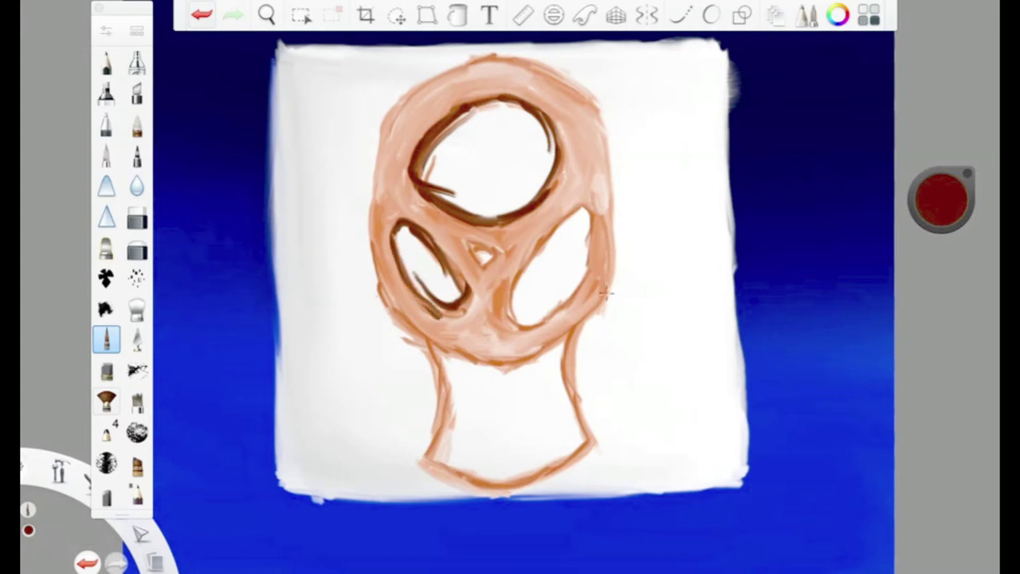
# Round off the nose outline and contour the right eye in dark red-brown.
pyautogui.moveTo(470, 249); pyautogui.dragTo(482, 242)
pyautogui.moveTo(586, 206)
pyautogui.mouseDown()
pyautogui.moveTo(558, 263)
pyautogui.moveTo(514, 315)
pyautogui.mouseUp()
pyautogui.moveTo(586, 255); pyautogui.dragTo(538, 323)
pyautogui.moveTo(588, 209)
pyautogui.mouseDown()
pyautogui.moveTo(550, 323)
pyautogui.moveTo(521, 317)
pyautogui.mouseUp()
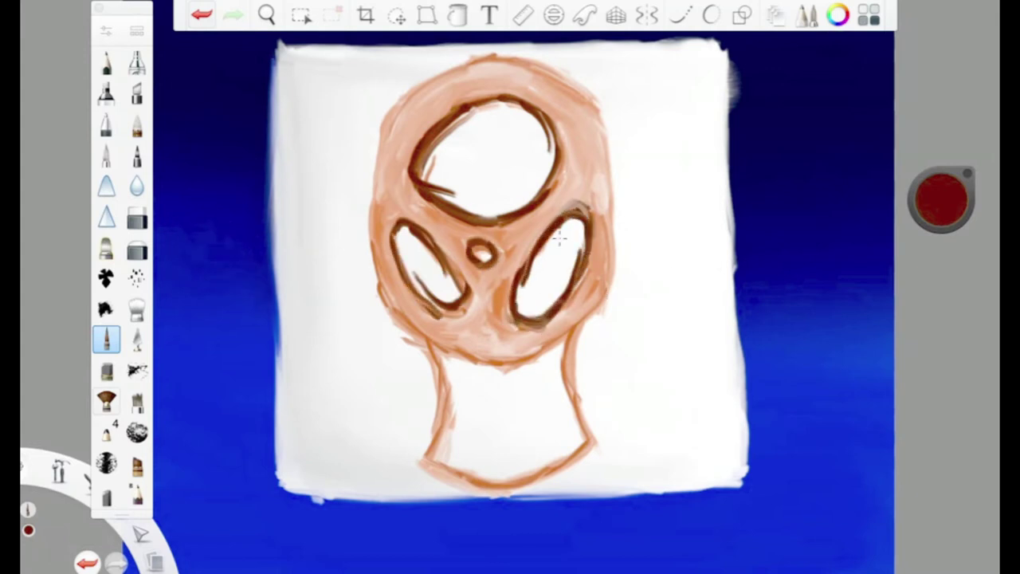
# Darken the contours of the neck, its base and the right jawline in dark red-brown.
pyautogui.moveTo(411, 327)
pyautogui.mouseDown()
pyautogui.moveTo(477, 362)
pyautogui.moveTo(434, 437)
pyautogui.moveTo(447, 410)
pyautogui.moveTo(440, 456)
pyautogui.moveTo(429, 456)
pyautogui.moveTo(496, 484)
pyautogui.mouseUp()
pyautogui.moveTo(568, 323)
pyautogui.mouseDown()
pyautogui.moveTo(594, 437)
pyautogui.moveTo(478, 487)
pyautogui.moveTo(554, 456)
pyautogui.mouseUp()
pyautogui.moveTo(612, 255); pyautogui.dragTo(542, 349)
pyautogui.moveTo(588, 312)
pyautogui.mouseDown()
pyautogui.moveTo(460, 360)
pyautogui.moveTo(530, 373)
pyautogui.mouseUp()
pyautogui.moveTo(547, 341); pyautogui.dragTo(512, 366)
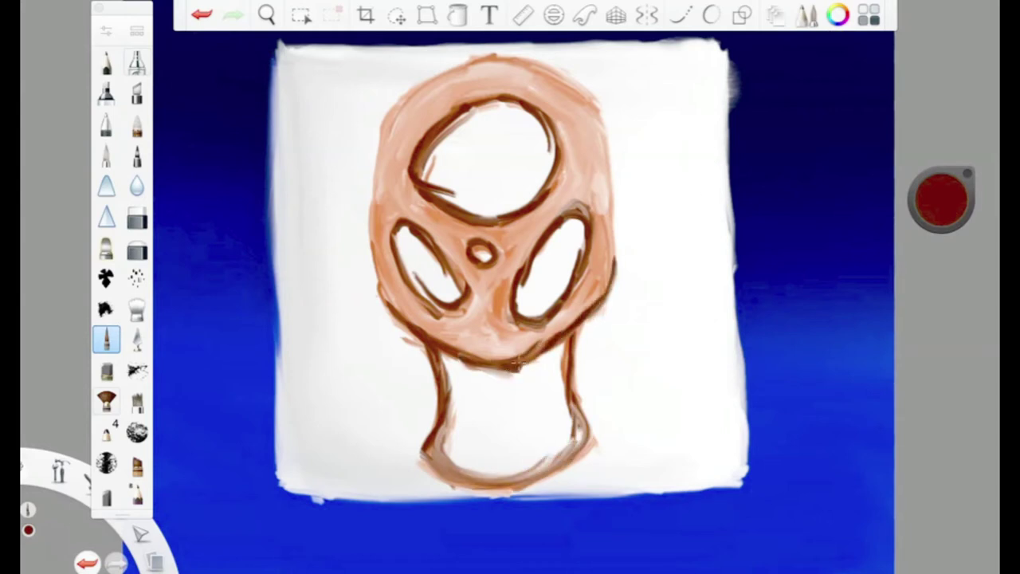
# Paint dark red-brown contours along both sides and the crown of the head, and add a chin stroke.
pyautogui.moveTo(387, 126)
pyautogui.mouseDown()
pyautogui.moveTo(373, 263)
pyautogui.moveTo(426, 341)
pyautogui.mouseUp()
pyautogui.moveTo(381, 149)
pyautogui.mouseDown()
pyautogui.moveTo(389, 125)
pyautogui.moveTo(451, 66)
pyautogui.mouseUp()
pyautogui.moveTo(399, 116); pyautogui.dragTo(370, 231)
pyautogui.moveTo(387, 173)
pyautogui.mouseDown()
pyautogui.moveTo(430, 338)
pyautogui.moveTo(494, 355)
pyautogui.mouseUp()
pyautogui.moveTo(390, 123)
pyautogui.mouseDown()
pyautogui.moveTo(458, 60)
pyautogui.moveTo(522, 72)
pyautogui.moveTo(608, 164)
pyautogui.mouseUp()
pyautogui.moveTo(567, 91); pyautogui.dragTo(610, 217)
pyautogui.moveTo(620, 142); pyautogui.dragTo(606, 302)
pyautogui.moveTo(552, 99)
pyautogui.mouseDown()
pyautogui.moveTo(613, 191)
pyautogui.moveTo(608, 198)
pyautogui.mouseUp()
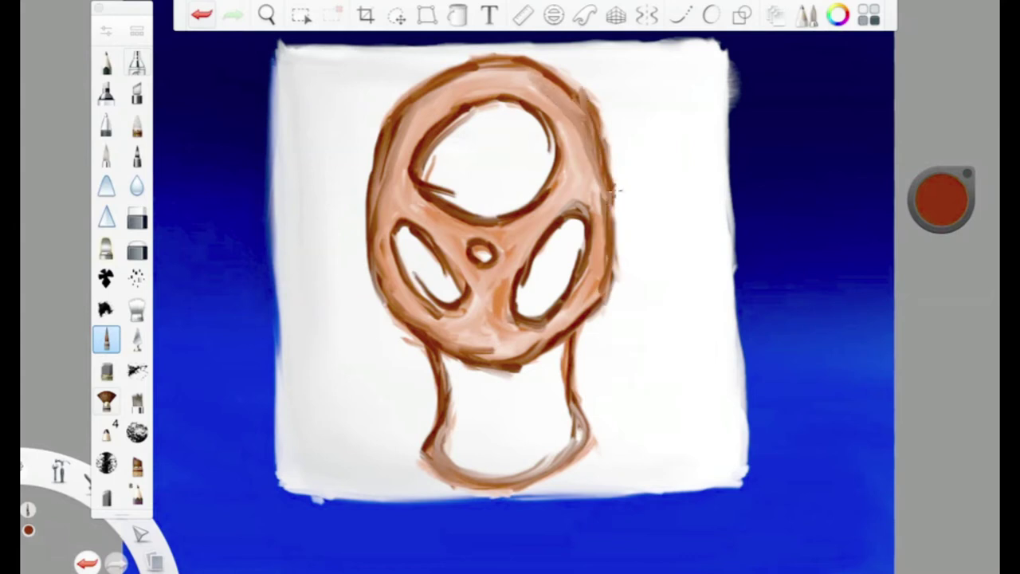
# Shade the left half of the neck with rust-orange hatching strokes.
pyautogui.moveTo(941, 199); pyautogui.dragTo(943, 155)
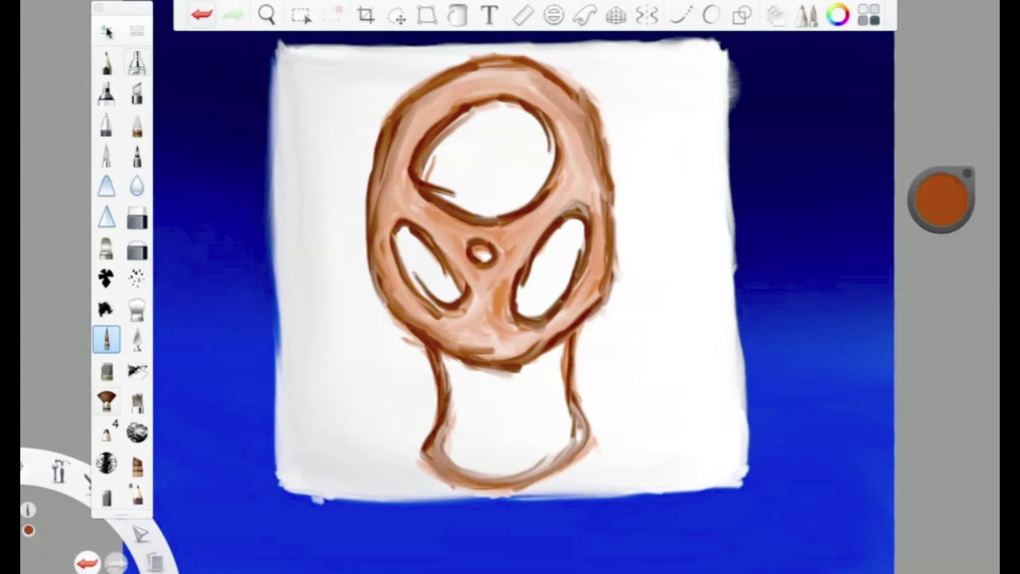
pyautogui.doubleClick(106, 338)
pyautogui.moveTo(446, 358)
pyautogui.mouseDown()
pyautogui.moveTo(506, 388)
pyautogui.moveTo(434, 445)
pyautogui.mouseUp()
pyautogui.moveTo(461, 389); pyautogui.dragTo(423, 456)
pyautogui.moveTo(492, 418)
pyautogui.mouseDown()
pyautogui.moveTo(448, 366)
pyautogui.moveTo(446, 474)
pyautogui.mouseUp()
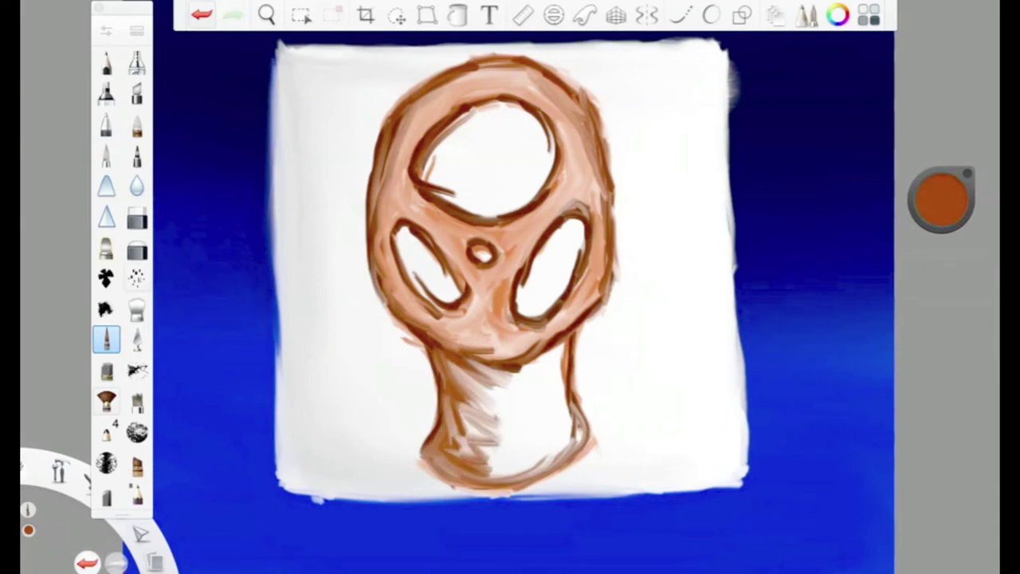
# Extend the rust-orange shading across the neck to its right edge, keeping a pale highlight in the centre.
pyautogui.moveTo(447, 362); pyautogui.dragTo(510, 470)
pyautogui.moveTo(450, 460); pyautogui.dragTo(538, 454)
pyautogui.moveTo(567, 339); pyautogui.dragTo(557, 398)
pyautogui.moveTo(482, 378); pyautogui.dragTo(554, 362)
pyautogui.moveTo(566, 359); pyautogui.dragTo(550, 463)
pyautogui.moveTo(570, 436); pyautogui.dragTo(518, 474)
pyautogui.moveTo(586, 390); pyautogui.dragTo(536, 467)
pyautogui.moveTo(574, 351); pyautogui.dragTo(539, 434)
pyautogui.moveTo(556, 367); pyautogui.dragTo(508, 414)
pyautogui.moveTo(570, 386); pyautogui.dragTo(510, 448)
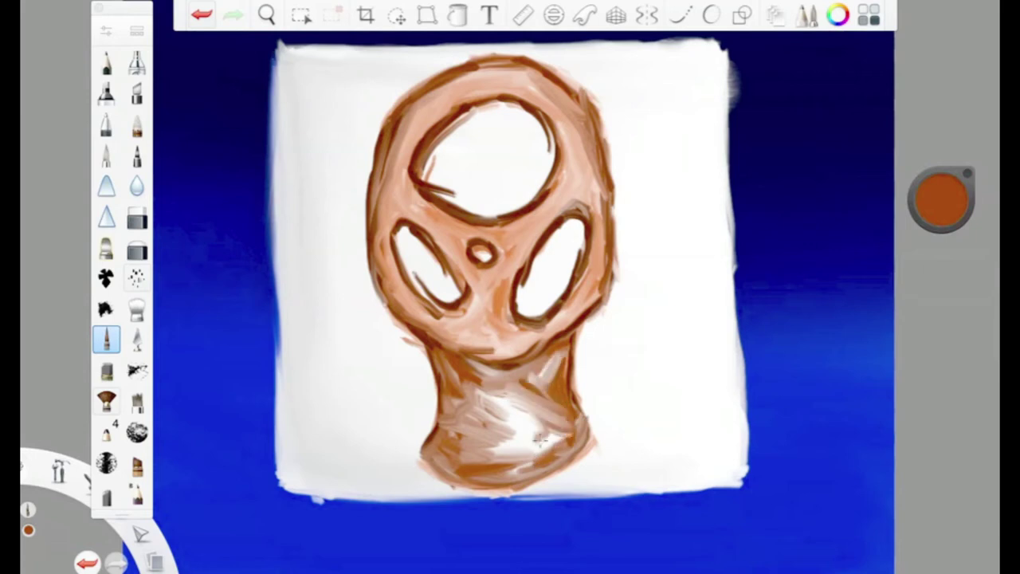
pyautogui.moveTo(567, 422); pyautogui.dragTo(500, 468)
pyautogui.moveTo(550, 400); pyautogui.dragTo(548, 369)
# Deepen the shadow along the neck's left edge and base with dark maroon strokes.
pyautogui.moveTo(942, 199); pyautogui.dragTo(940, 249)
pyautogui.moveTo(438, 343); pyautogui.dragTo(436, 423)
pyautogui.moveTo(434, 383); pyautogui.dragTo(416, 470)
pyautogui.moveTo(416, 426); pyautogui.dragTo(474, 486)
pyautogui.moveTo(480, 388); pyautogui.dragTo(450, 446)
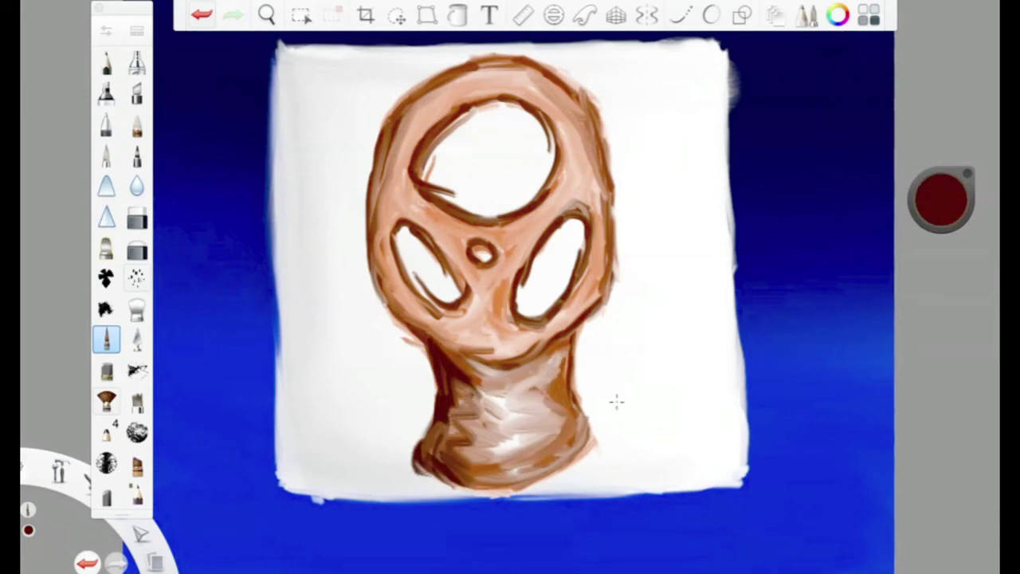
# Fill both eyes, the nose and the forehead opening with black.
pyautogui.moveTo(942, 200); pyautogui.dragTo(941, 255)
pyautogui.moveTo(398, 231); pyautogui.dragTo(446, 291)
pyautogui.moveTo(398, 248); pyautogui.dragTo(458, 299)
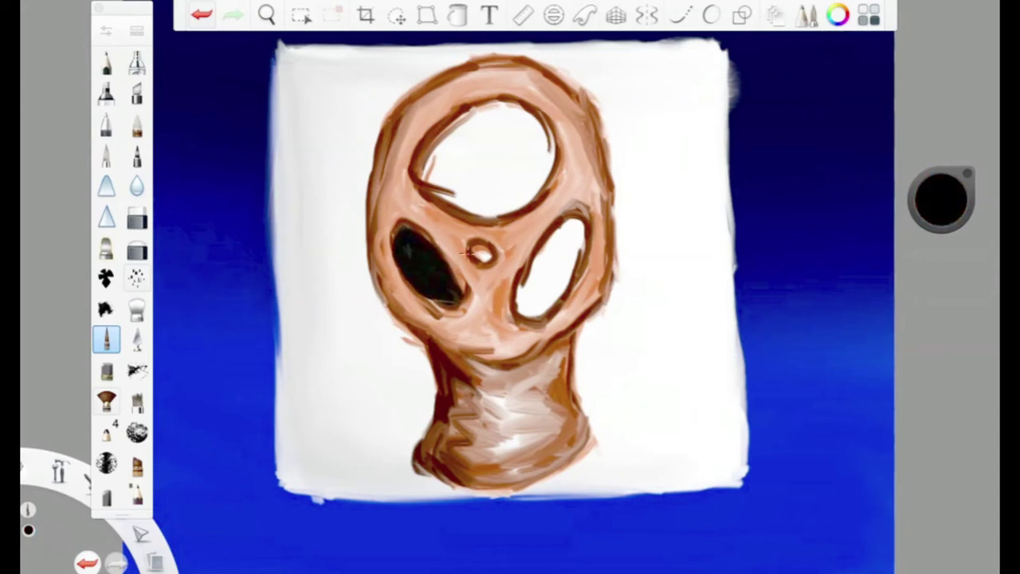
pyautogui.moveTo(566, 219)
pyautogui.mouseDown()
pyautogui.moveTo(522, 315)
pyautogui.moveTo(567, 225)
pyautogui.moveTo(570, 253)
pyautogui.moveTo(532, 307)
pyautogui.moveTo(561, 235)
pyautogui.moveTo(542, 292)
pyautogui.mouseUp()
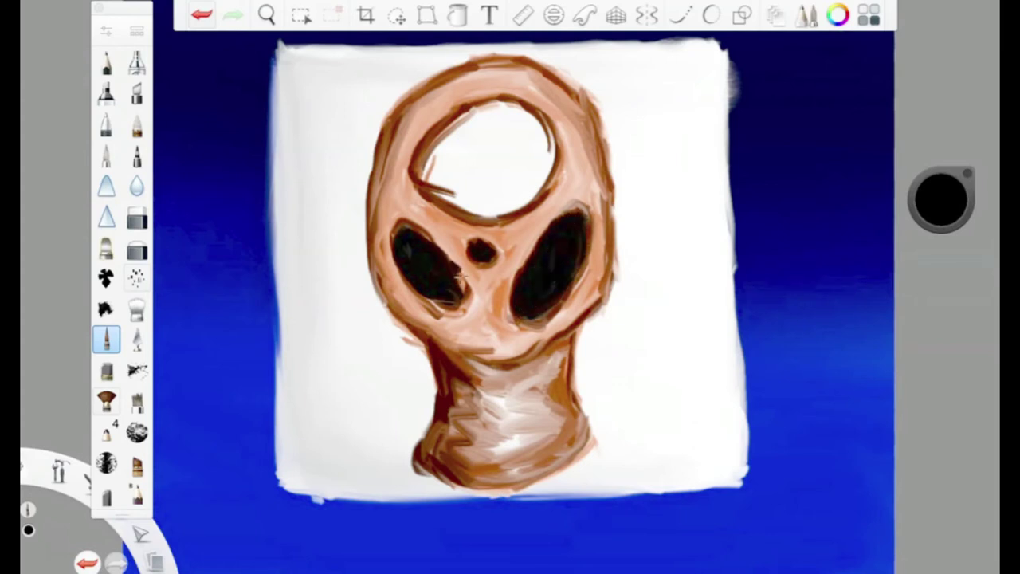
pyautogui.moveTo(463, 275); pyautogui.dragTo(448, 301)
pyautogui.moveTo(467, 127)
pyautogui.mouseDown()
pyautogui.moveTo(434, 199)
pyautogui.moveTo(533, 191)
pyautogui.moveTo(446, 196)
pyautogui.moveTo(458, 127)
pyautogui.moveTo(550, 142)
pyautogui.moveTo(510, 209)
pyautogui.moveTo(446, 199)
pyautogui.moveTo(527, 198)
pyautogui.moveTo(472, 196)
pyautogui.moveTo(445, 138)
pyautogui.mouseUp()
pyautogui.moveTo(451, 185)
pyautogui.mouseDown()
pyautogui.moveTo(519, 182)
pyautogui.moveTo(532, 126)
pyautogui.moveTo(443, 164)
pyautogui.moveTo(492, 168)
pyautogui.moveTo(448, 173)
pyautogui.moveTo(481, 139)
pyautogui.moveTo(510, 156)
pyautogui.moveTo(461, 136)
pyautogui.mouseUp()
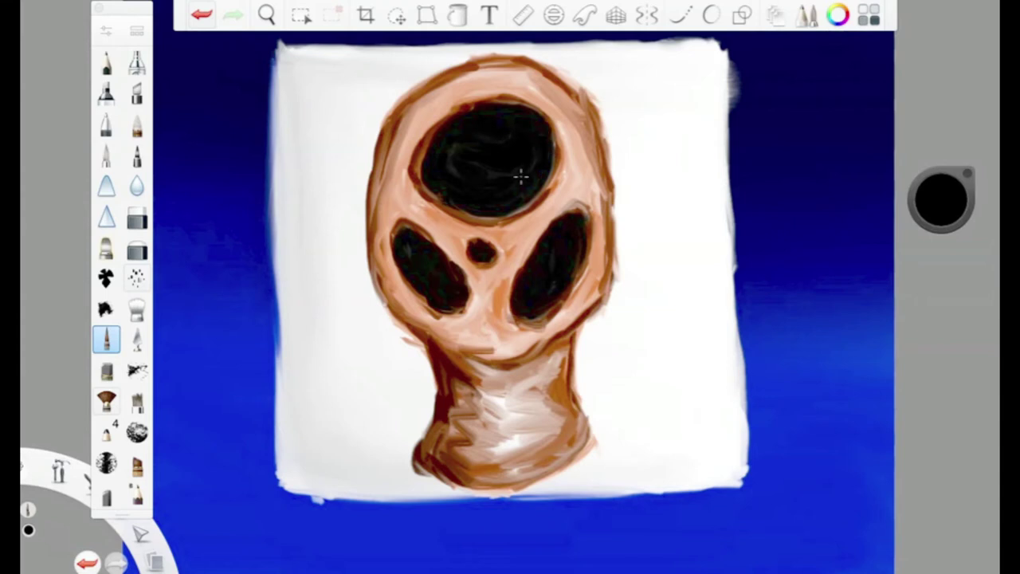
# Reduce the brush size and draw thin black drips running from the forehead opening to the eyes and nose.
pyautogui.click(107, 339)
pyautogui.moveTo(212, 274); pyautogui.dragTo(204, 274)
pyautogui.moveTo(437, 191); pyautogui.dragTo(434, 231)
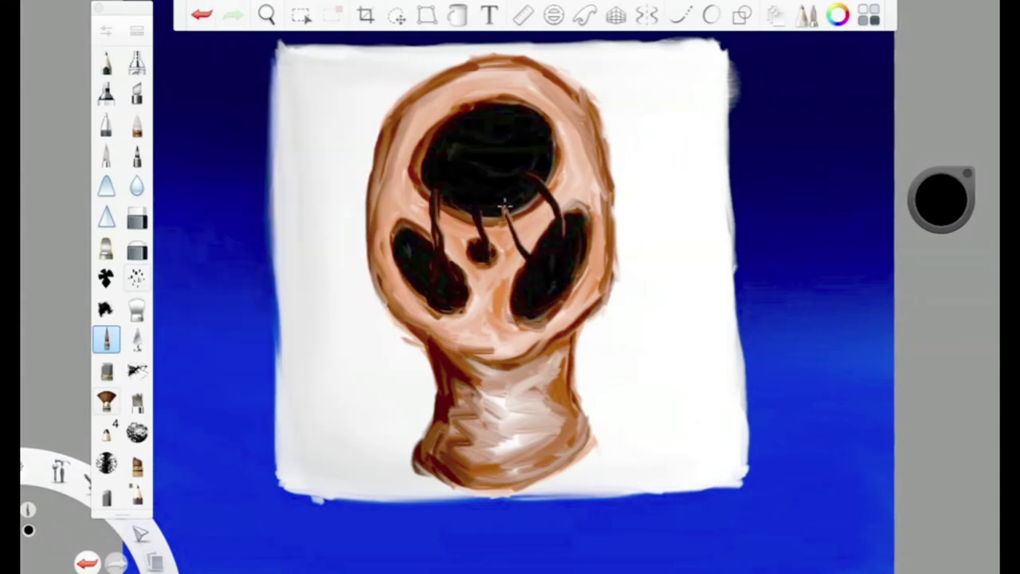
pyautogui.moveTo(426, 151); pyautogui.dragTo(402, 232)
pyautogui.moveTo(521, 118)
pyautogui.mouseDown()
pyautogui.moveTo(586, 231)
pyautogui.moveTo(551, 163)
pyautogui.mouseUp()
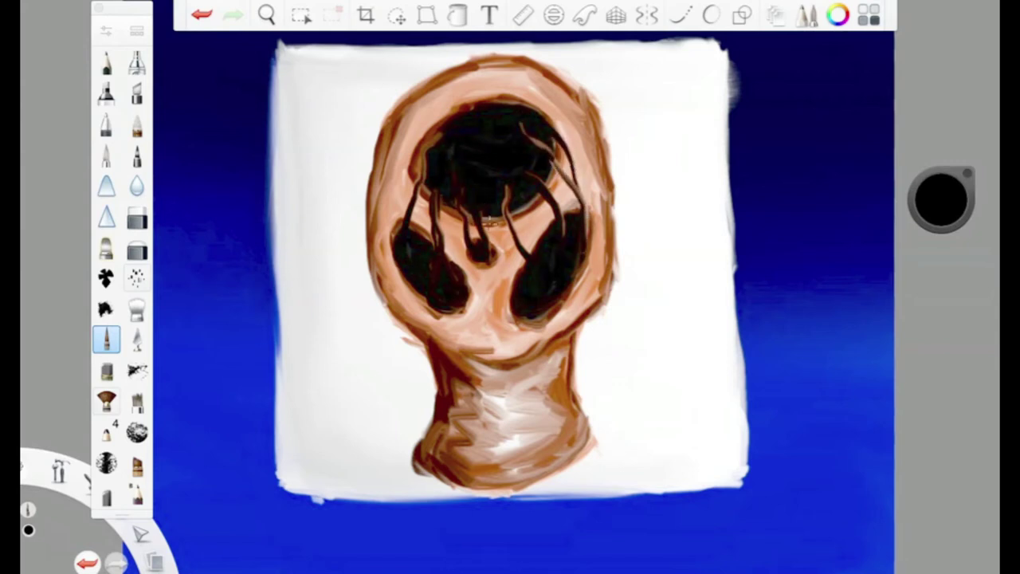
# Pick a lighter orange tone and blend strokes over the left and middle of the neck.
pyautogui.moveTo(940, 199)
pyautogui.mouseDown()
pyautogui.moveTo(488, 373)
pyautogui.moveTo(437, 418)
pyautogui.mouseUp()
pyautogui.click(940, 199)
pyautogui.moveTo(447, 339)
pyautogui.mouseDown()
pyautogui.moveTo(422, 471)
pyautogui.moveTo(466, 408)
pyautogui.moveTo(513, 465)
pyautogui.mouseUp()
pyautogui.moveTo(518, 374); pyautogui.dragTo(434, 478)
# Switch to dark red and shade the left jawline, the neck's left side and its lower area.
pyautogui.moveTo(941, 199); pyautogui.dragTo(949, 275)
pyautogui.moveTo(389, 304); pyautogui.dragTo(451, 341)
pyautogui.moveTo(375, 279)
pyautogui.mouseDown()
pyautogui.moveTo(493, 360)
pyautogui.moveTo(392, 309)
pyautogui.mouseUp()
pyautogui.moveTo(451, 340); pyautogui.dragTo(426, 425)
pyautogui.moveTo(439, 386); pyautogui.dragTo(412, 472)
pyautogui.moveTo(461, 400)
pyautogui.mouseDown()
pyautogui.moveTo(437, 445)
pyautogui.moveTo(530, 437)
pyautogui.mouseUp()
# Shade the neck's right side in dark red, undoing and repainting the stroke below the jaw.
pyautogui.moveTo(570, 362); pyautogui.dragTo(588, 438)
pyautogui.moveTo(590, 418); pyautogui.dragTo(540, 471)
pyautogui.moveTo(578, 386); pyautogui.dragTo(558, 463)
pyautogui.moveTo(572, 341)
pyautogui.mouseDown()
pyautogui.moveTo(550, 391)
pyautogui.moveTo(528, 393)
pyautogui.mouseUp()
pyautogui.hotkey('ctrl', 'z')
pyautogui.moveTo(568, 333)
pyautogui.mouseDown()
pyautogui.moveTo(550, 381)
pyautogui.moveTo(517, 406)
pyautogui.mouseUp()
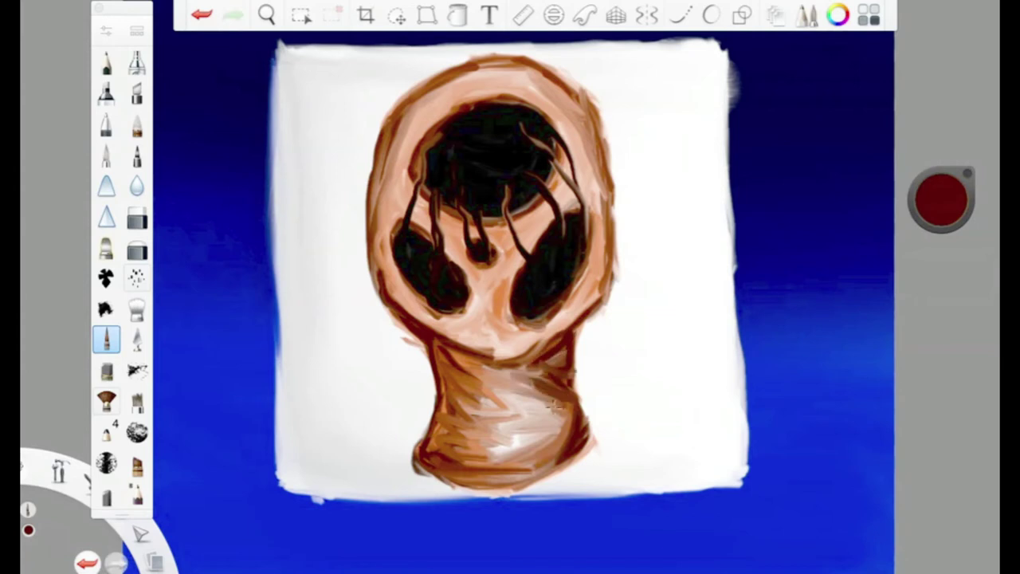
# Add dark red hatching on the neck's right side and define its bottom edge.
pyautogui.moveTo(579, 402); pyautogui.dragTo(519, 470)
pyautogui.moveTo(578, 380); pyautogui.dragTo(529, 458)
pyautogui.moveTo(579, 348)
pyautogui.mouseDown()
pyautogui.moveTo(591, 439)
pyautogui.moveTo(468, 488)
pyautogui.mouseUp()
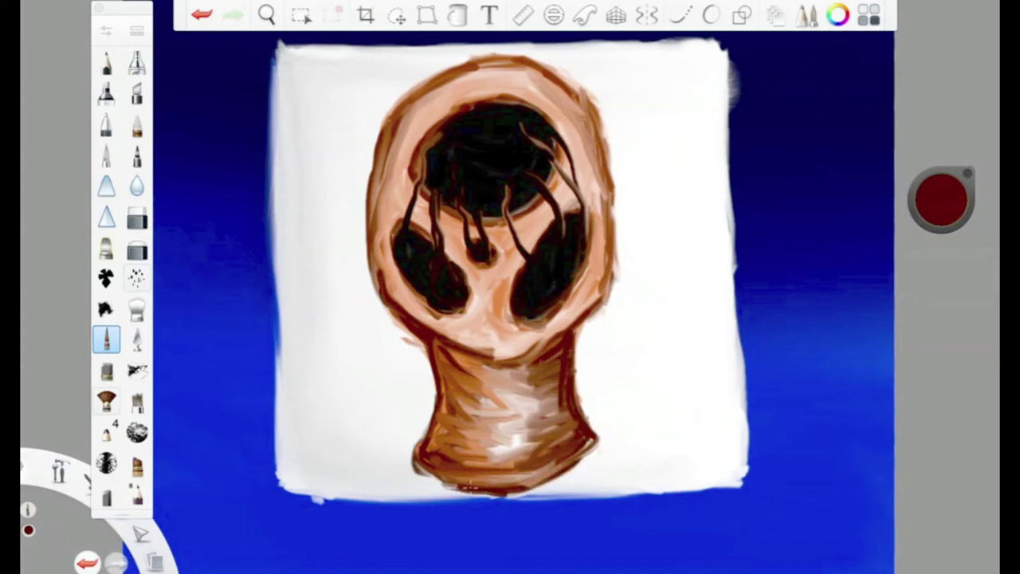
pyautogui.moveTo(593, 437); pyautogui.dragTo(451, 484)
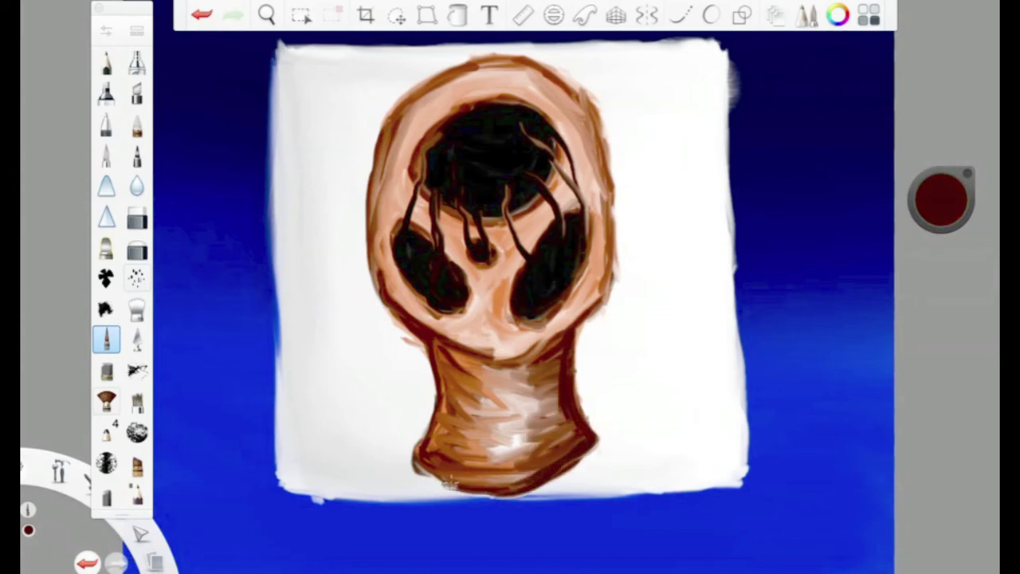
# Deepen both sides of the neck with dark maroon strokes curving inward toward the centre.
pyautogui.moveTo(458, 393); pyautogui.dragTo(416, 475)
pyautogui.moveTo(461, 395); pyautogui.dragTo(437, 469)
pyautogui.moveTo(545, 364); pyautogui.dragTo(566, 449)
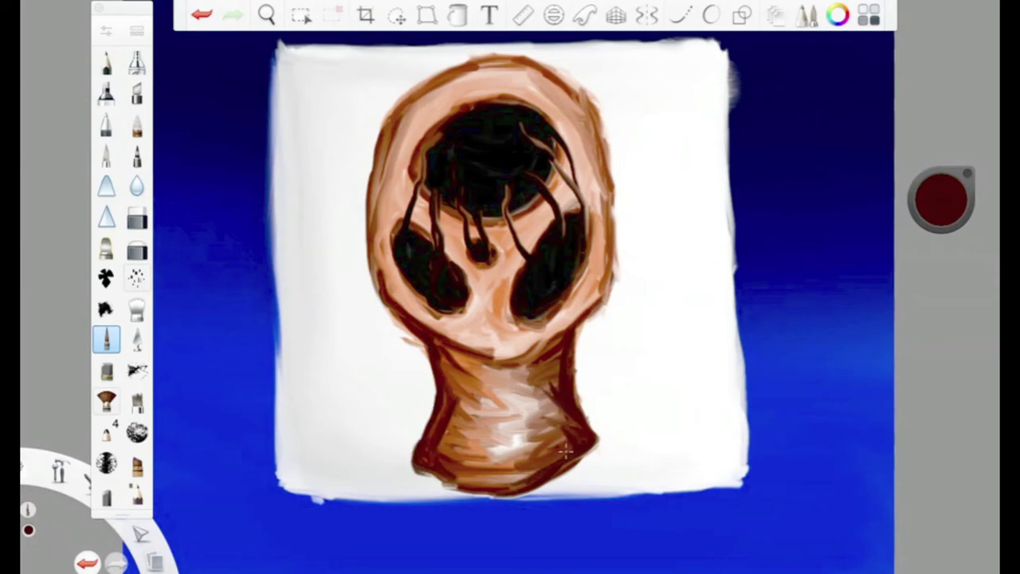
pyautogui.moveTo(541, 363)
pyautogui.mouseDown()
pyautogui.moveTo(575, 431)
pyautogui.moveTo(572, 454)
pyautogui.moveTo(487, 386)
pyautogui.moveTo(535, 465)
pyautogui.mouseUp()
pyautogui.moveTo(458, 384); pyautogui.dragTo(431, 446)
pyautogui.moveTo(478, 364); pyautogui.dragTo(446, 446)
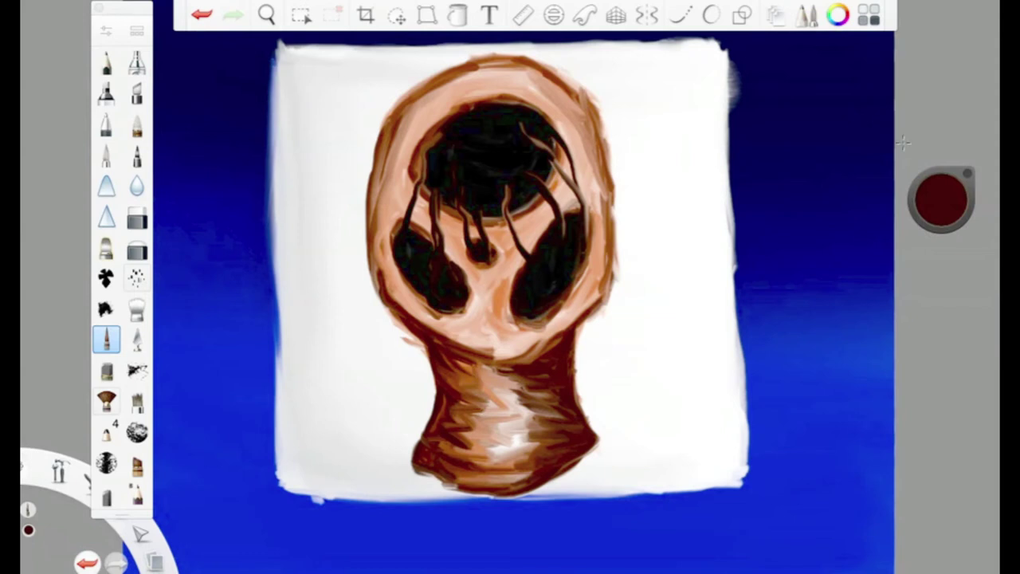
# Sample a rust-orange tone from the neck and paint it across the pale centre.
pyautogui.moveTo(470, 357); pyautogui.dragTo(446, 478)
pyautogui.moveTo(550, 373)
pyautogui.mouseDown()
pyautogui.moveTo(510, 470)
pyautogui.moveTo(487, 391)
pyautogui.moveTo(510, 414)
pyautogui.moveTo(498, 474)
pyautogui.mouseUp()
pyautogui.keyDown('alt'); pyautogui.click(494, 466); pyautogui.keyUp('alt')
pyautogui.moveTo(446, 357)
pyautogui.mouseDown()
pyautogui.moveTo(478, 434)
pyautogui.moveTo(462, 478)
pyautogui.mouseUp()
pyautogui.moveTo(558, 354); pyautogui.dragTo(498, 431)
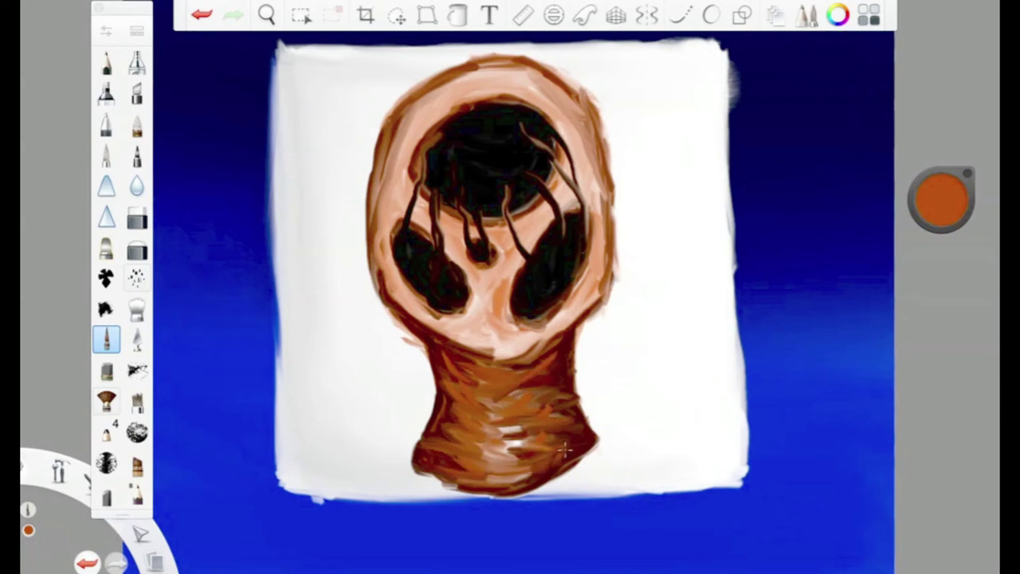
# Add bright orange and light peach highlight strokes across the middle of the neck.
pyautogui.moveTo(940, 199); pyautogui.dragTo(940, 183)
pyautogui.moveTo(526, 376)
pyautogui.mouseDown()
pyautogui.moveTo(472, 358)
pyautogui.moveTo(484, 474)
pyautogui.moveTo(510, 446)
pyautogui.moveTo(514, 466)
pyautogui.mouseUp()
pyautogui.moveTo(940, 199); pyautogui.dragTo(951, 159)
pyautogui.moveTo(479, 365); pyautogui.dragTo(533, 373)
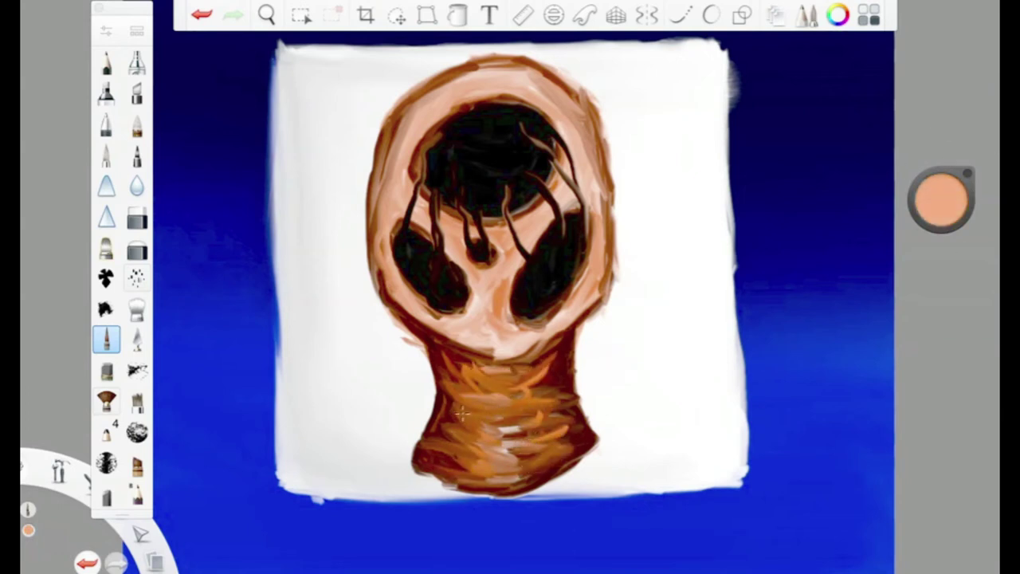
pyautogui.moveTo(455, 391); pyautogui.dragTo(510, 454)
pyautogui.moveTo(550, 420); pyautogui.dragTo(488, 479)
# Layer darker red strokes over the neck's sides and centre to blend the highlights into the shading.
pyautogui.moveTo(940, 200); pyautogui.dragTo(941, 239)
pyautogui.moveTo(458, 355)
pyautogui.mouseDown()
pyautogui.moveTo(446, 402)
pyautogui.moveTo(487, 481)
pyautogui.mouseUp()
pyautogui.moveTo(442, 422); pyautogui.dragTo(474, 482)
pyautogui.moveTo(483, 381); pyautogui.dragTo(446, 438)
pyautogui.moveTo(558, 350); pyautogui.dragTo(522, 411)
pyautogui.moveTo(574, 406)
pyautogui.mouseDown()
pyautogui.moveTo(518, 443)
pyautogui.moveTo(526, 470)
pyautogui.mouseUp()
pyautogui.moveTo(940, 207); pyautogui.dragTo(940, 180)
pyautogui.moveTo(554, 364); pyautogui.dragTo(519, 476)
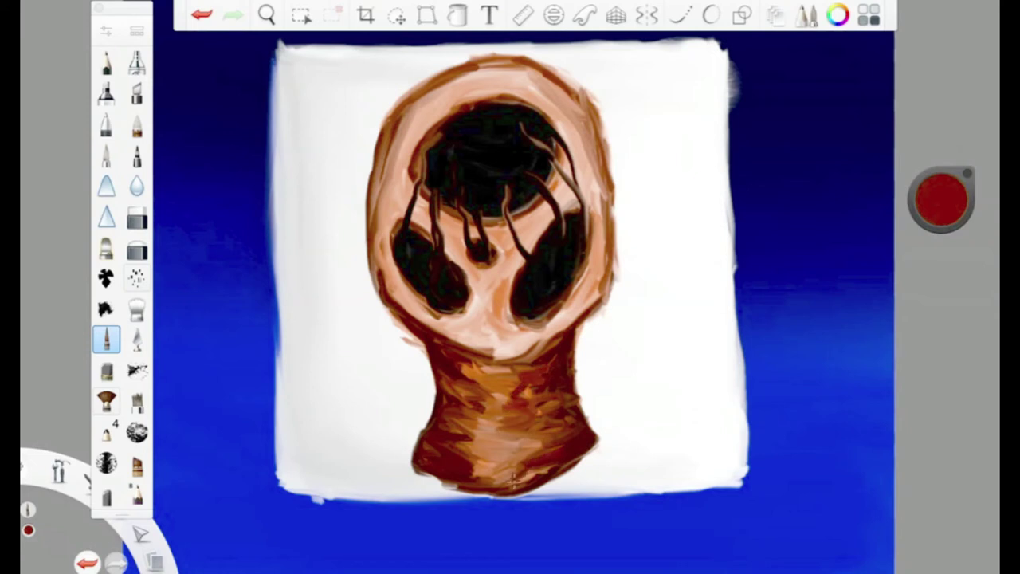
pyautogui.moveTo(484, 425); pyautogui.dragTo(474, 478)
# Darken the brush colour to near-black maroon and outline the neck's sides and the shadow beneath the jaw.
pyautogui.moveTo(940, 199); pyautogui.dragTo(935, 290)
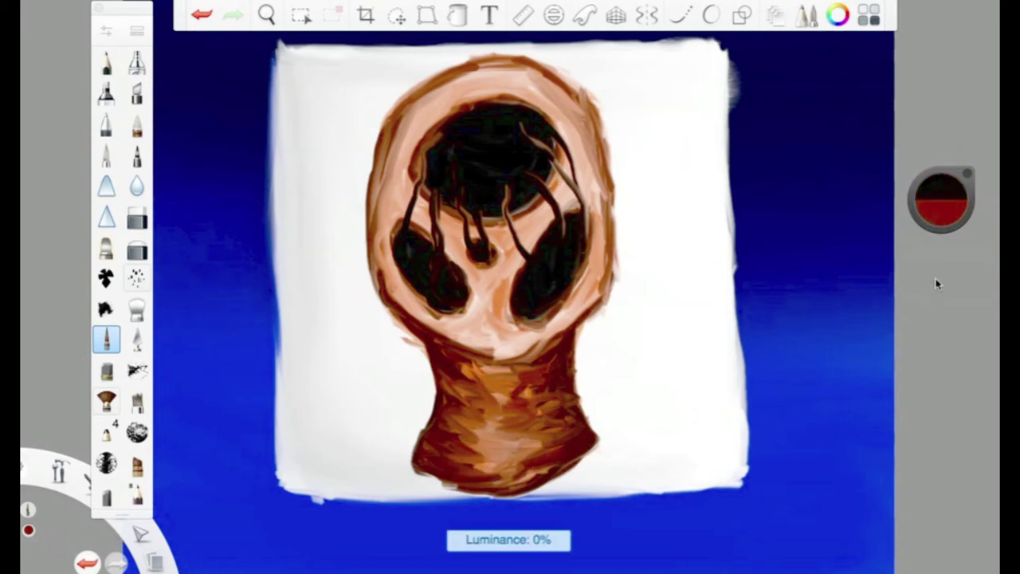
pyautogui.moveTo(378, 293)
pyautogui.mouseDown()
pyautogui.moveTo(494, 361)
pyautogui.moveTo(413, 452)
pyautogui.mouseUp()
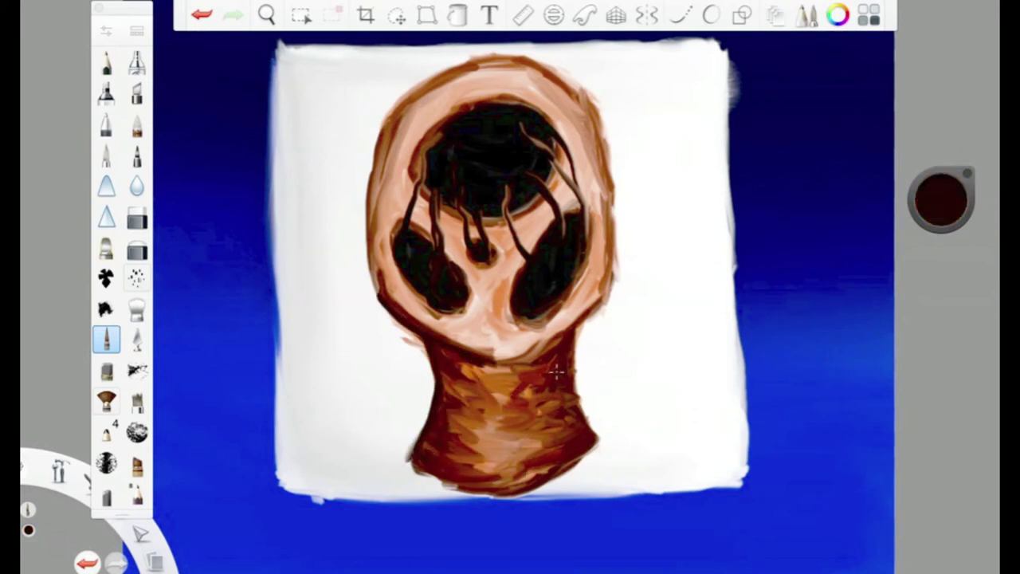
pyautogui.moveTo(579, 349); pyautogui.dragTo(580, 415)
pyautogui.moveTo(416, 329); pyautogui.dragTo(530, 351)
pyautogui.moveTo(614, 277); pyautogui.dragTo(575, 341)
pyautogui.moveTo(535, 357); pyautogui.dragTo(458, 363)
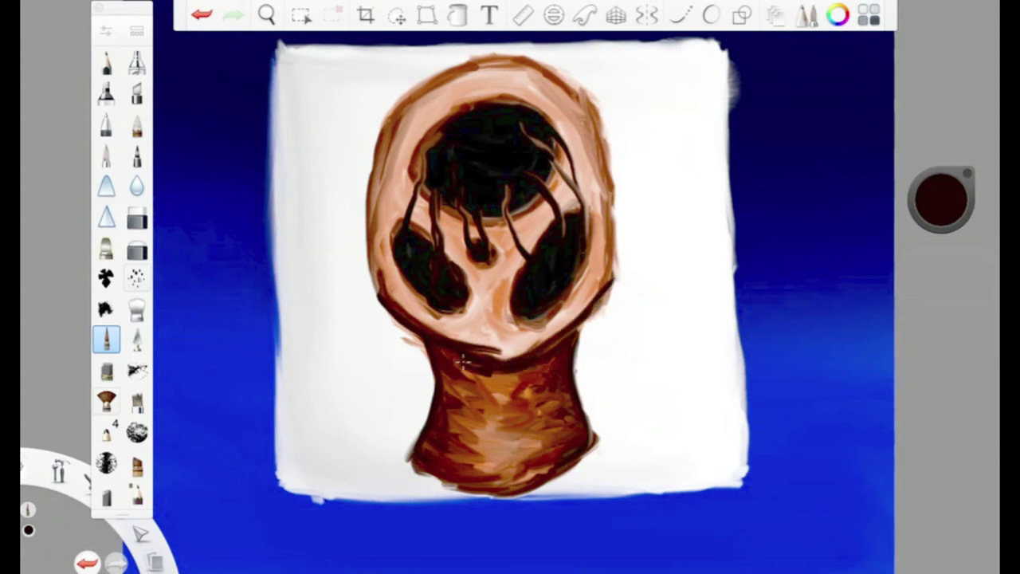
# Undo the dark stroke across the chin and shade the chin and jaw with muted brown strokes.
pyautogui.moveTo(378, 239)
pyautogui.mouseDown()
pyautogui.moveTo(377, 297)
pyautogui.moveTo(502, 355)
pyautogui.mouseUp()
pyautogui.click(201, 14)
pyautogui.moveTo(438, 319); pyautogui.dragTo(510, 350)
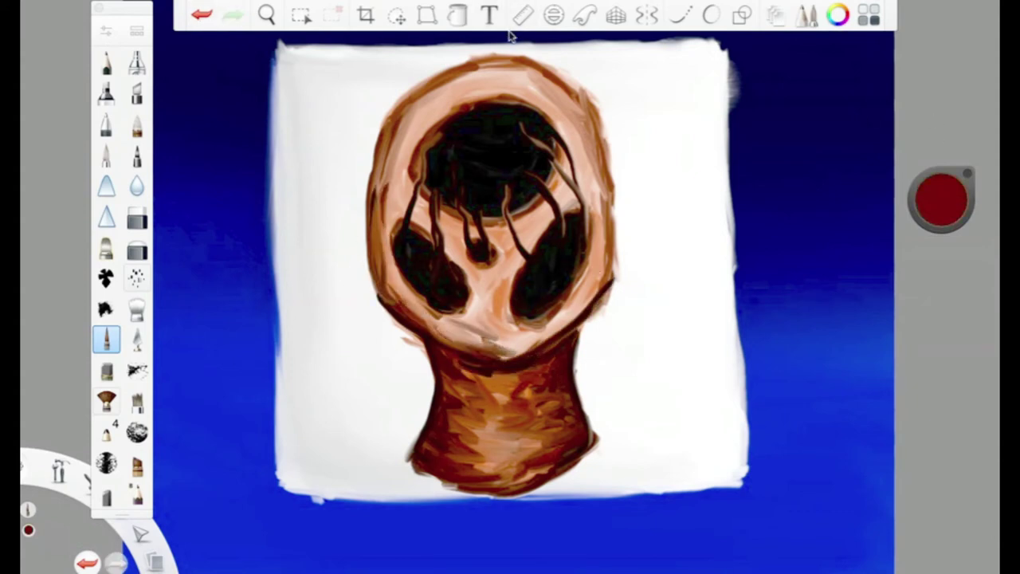
pyautogui.moveTo(603, 235); pyautogui.dragTo(498, 357)
pyautogui.moveTo(490, 315); pyautogui.dragTo(541, 338)
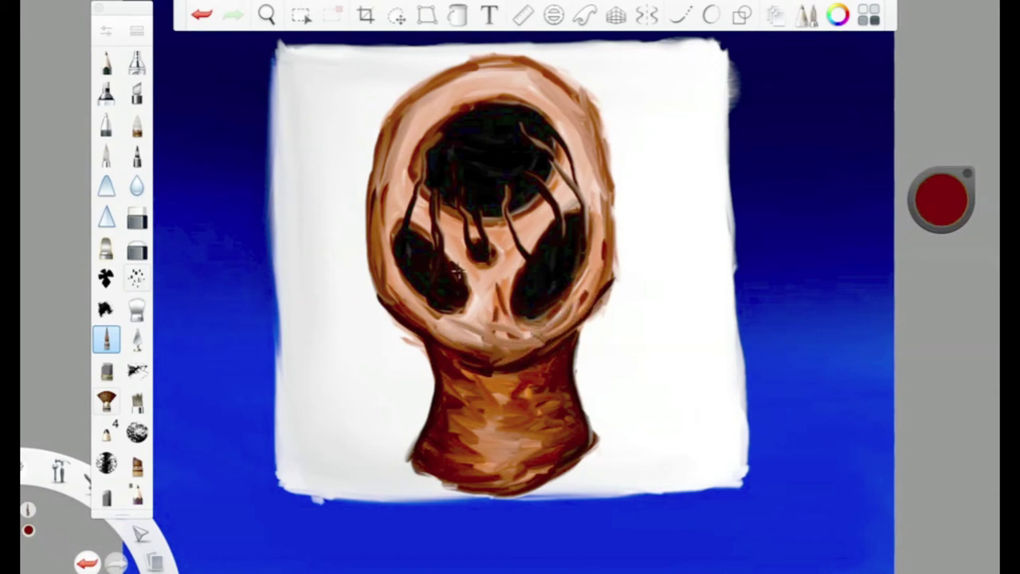
# Layer brown strokes over the cheeks, the nose bridge, the sides of the face and the forehead rim.
pyautogui.moveTo(474, 293); pyautogui.dragTo(411, 335)
pyautogui.moveTo(597, 179); pyautogui.dragTo(575, 307)
pyautogui.moveTo(606, 152); pyautogui.dragTo(581, 286)
pyautogui.moveTo(503, 227)
pyautogui.mouseDown()
pyautogui.moveTo(488, 313)
pyautogui.moveTo(496, 278)
pyautogui.moveTo(500, 301)
pyautogui.mouseUp()
pyautogui.moveTo(398, 235)
pyautogui.mouseDown()
pyautogui.moveTo(387, 140)
pyautogui.moveTo(422, 96)
pyautogui.moveTo(510, 52)
pyautogui.mouseUp()
pyautogui.hotkey('ctrl', 'z')
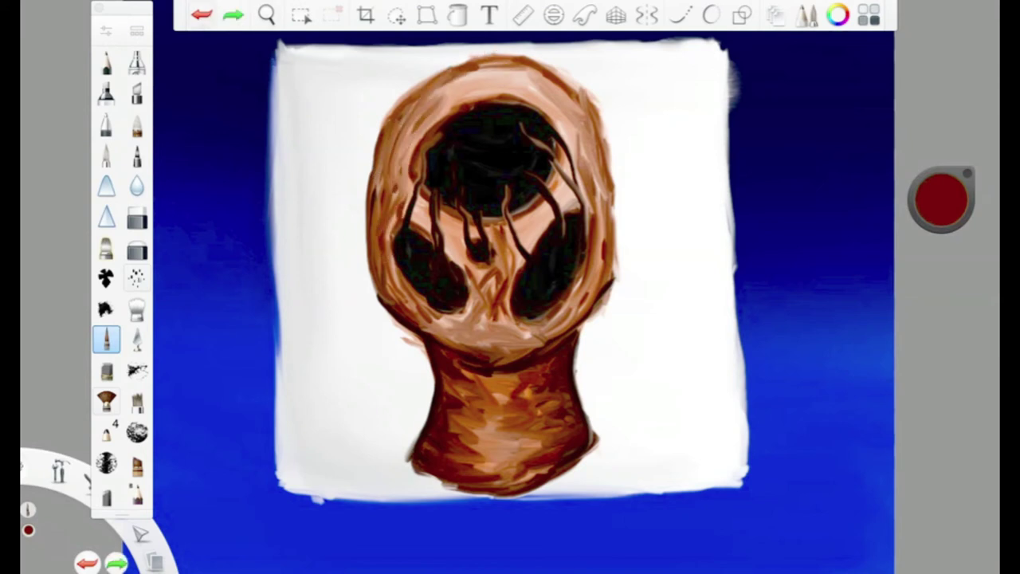
pyautogui.moveTo(422, 104); pyautogui.dragTo(562, 57)
pyautogui.moveTo(408, 143)
pyautogui.mouseDown()
pyautogui.moveTo(510, 76)
pyautogui.moveTo(565, 117)
pyautogui.moveTo(558, 94)
pyautogui.moveTo(574, 177)
pyautogui.mouseUp()
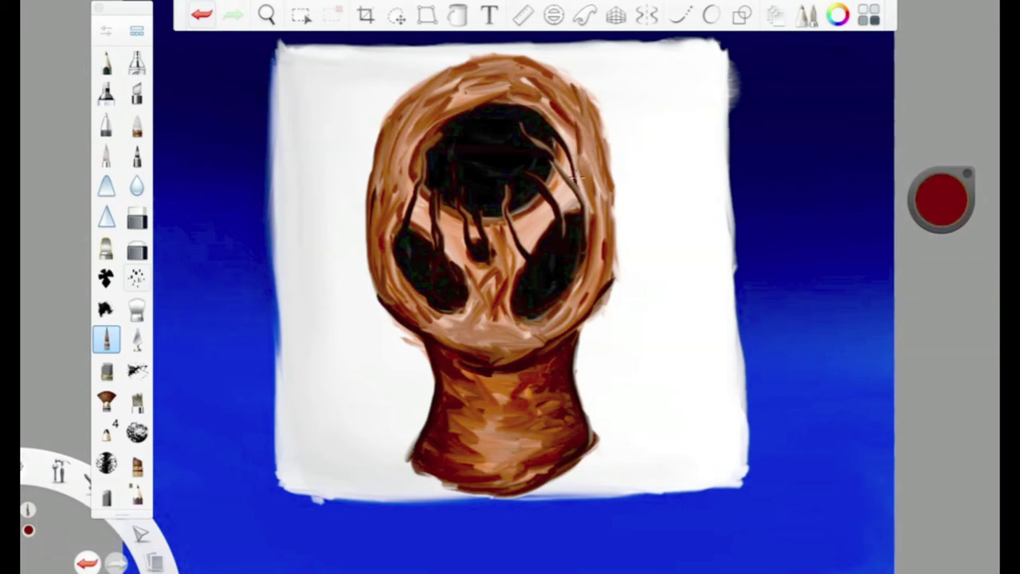
# Lighten the brush colour to orange and paint warm strokes over the forehead, cheeks and centre of the face.
pyautogui.moveTo(941, 204); pyautogui.dragTo(941, 180)
pyautogui.hotkey('ctrl', 'z')
pyautogui.moveTo(412, 120)
pyautogui.mouseDown()
pyautogui.moveTo(391, 191)
pyautogui.moveTo(449, 223)
pyautogui.moveTo(482, 319)
pyautogui.moveTo(423, 319)
pyautogui.mouseUp()
pyautogui.moveTo(941, 204); pyautogui.dragTo(941, 185)
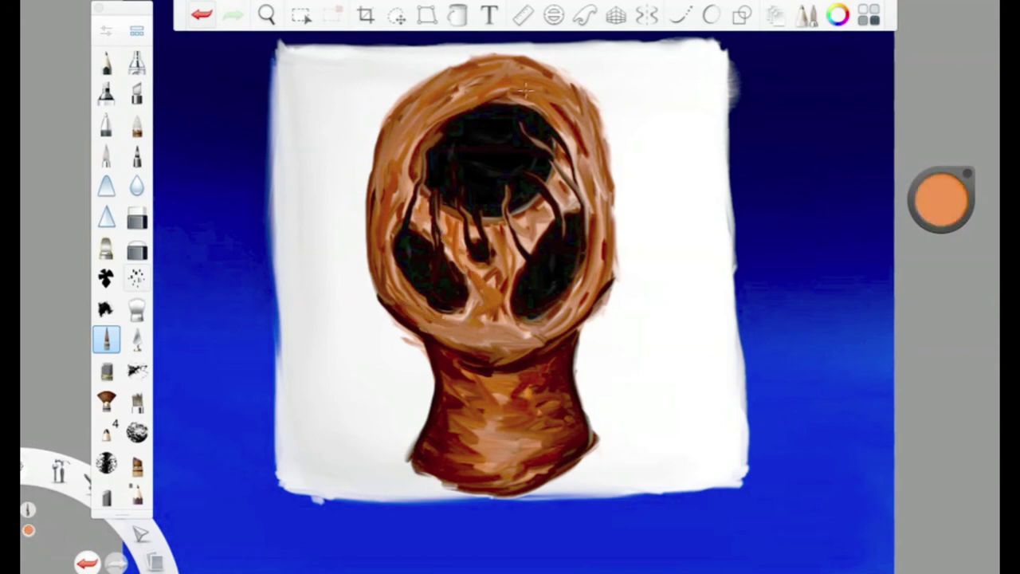
pyautogui.hotkey('ctrl', 'z')
pyautogui.moveTo(420, 132)
pyautogui.mouseDown()
pyautogui.moveTo(395, 171)
pyautogui.moveTo(391, 287)
pyautogui.moveTo(462, 333)
pyautogui.moveTo(492, 302)
pyautogui.moveTo(486, 275)
pyautogui.mouseUp()
pyautogui.moveTo(567, 83)
pyautogui.mouseDown()
pyautogui.moveTo(597, 263)
pyautogui.moveTo(558, 323)
pyautogui.mouseUp()
# Darken the brush colour to deep red and stroke shading along the crown and upper edges of the head.
pyautogui.moveTo(941, 191); pyautogui.dragTo(941, 231)
pyautogui.moveTo(546, 66); pyautogui.dragTo(466, 56)
pyautogui.moveTo(568, 90); pyautogui.dragTo(510, 58)
pyautogui.moveTo(487, 58); pyautogui.dragTo(404, 108)
pyautogui.moveTo(437, 70); pyautogui.dragTo(398, 119)
pyautogui.moveTo(601, 128); pyautogui.dragTo(518, 58)
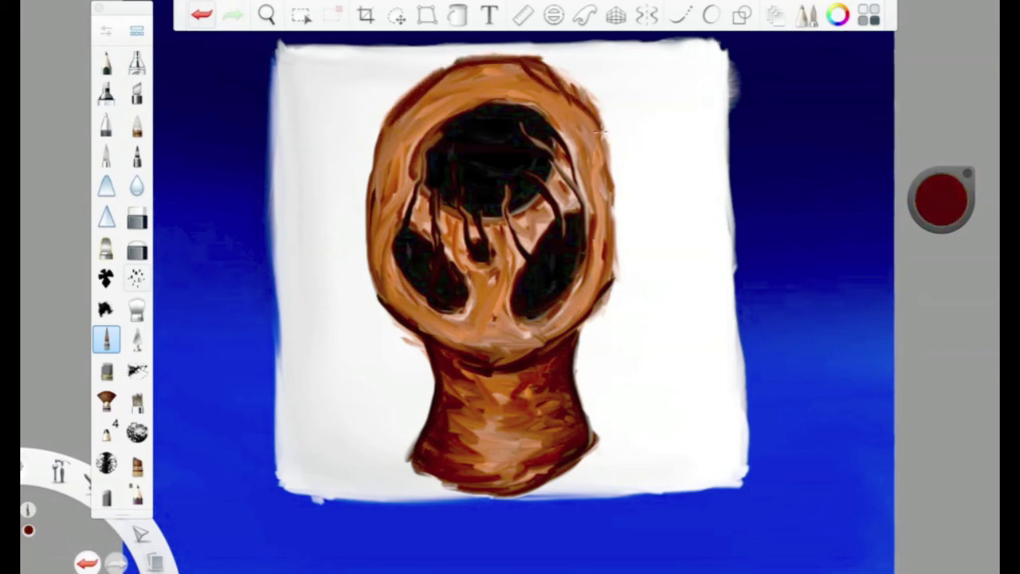
pyautogui.moveTo(572, 92); pyautogui.dragTo(500, 55)
pyautogui.moveTo(582, 135); pyautogui.dragTo(509, 83)
pyautogui.moveTo(536, 80); pyautogui.dragTo(446, 102)
pyautogui.moveTo(491, 66); pyautogui.dragTo(443, 92)
# Lighten the brush colour to peach and add highlight strokes across the forehead above the dark opening.
pyautogui.moveTo(941, 200); pyautogui.dragTo(936, 104)
pyautogui.moveTo(492, 70); pyautogui.dragTo(418, 135)
pyautogui.moveTo(558, 78); pyautogui.dragTo(416, 132)
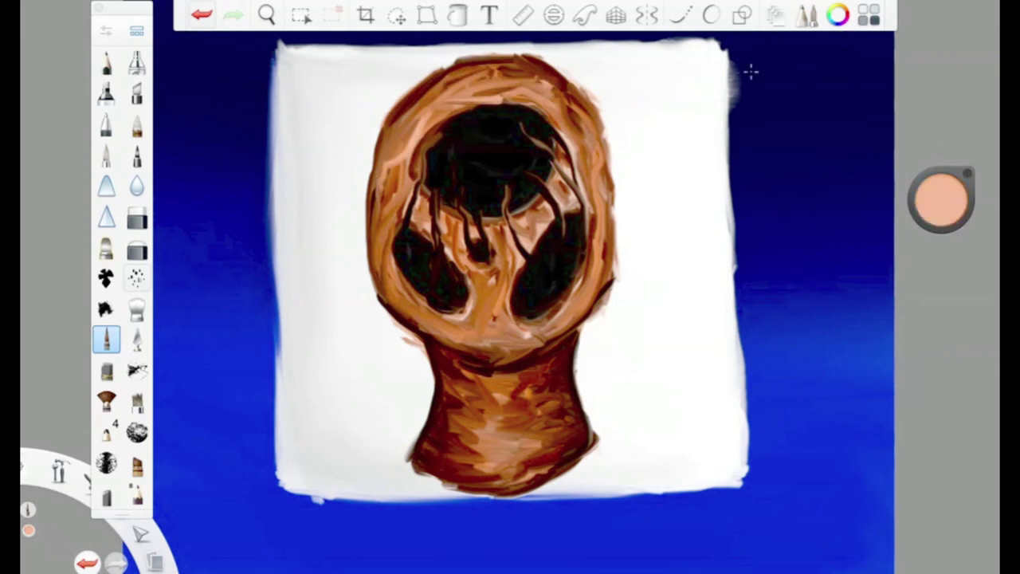
# Darken the brush colour and paint wavy drips from both eyes down over the jaw and onto the white panel.
pyautogui.moveTo(941, 200); pyautogui.dragTo(941, 239)
pyautogui.moveTo(452, 308); pyautogui.dragTo(456, 341)
pyautogui.moveTo(458, 315); pyautogui.dragTo(502, 368)
pyautogui.moveTo(562, 291); pyautogui.dragTo(551, 317)
pyautogui.moveTo(490, 367)
pyautogui.mouseDown()
pyautogui.moveTo(557, 315)
pyautogui.moveTo(522, 358)
pyautogui.mouseUp()
pyautogui.moveTo(550, 302); pyautogui.dragTo(542, 328)
pyautogui.moveTo(402, 254); pyautogui.dragTo(394, 416)
pyautogui.moveTo(576, 243)
pyautogui.mouseDown()
pyautogui.moveTo(599, 383)
pyautogui.moveTo(646, 410)
pyautogui.mouseUp()
# Pick a bright red and paint glowing pupils inside the forehead opening and both eyes.
pyautogui.click(941, 199)
pyautogui.click(931, 169)
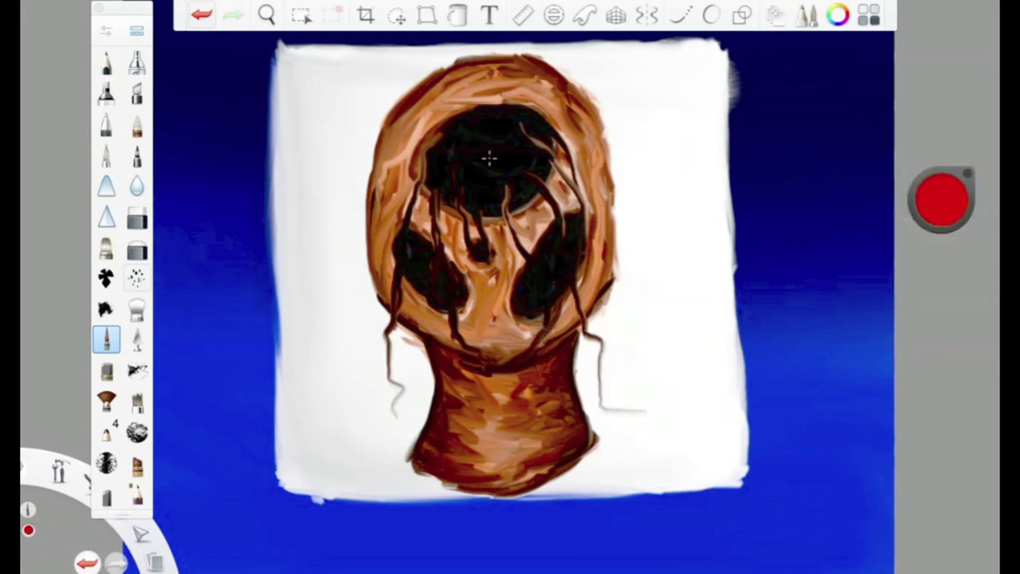
pyautogui.moveTo(479, 150); pyautogui.dragTo(490, 156)
pyautogui.moveTo(416, 263); pyautogui.dragTo(434, 281)
pyautogui.moveTo(569, 251); pyautogui.dragTo(534, 265)
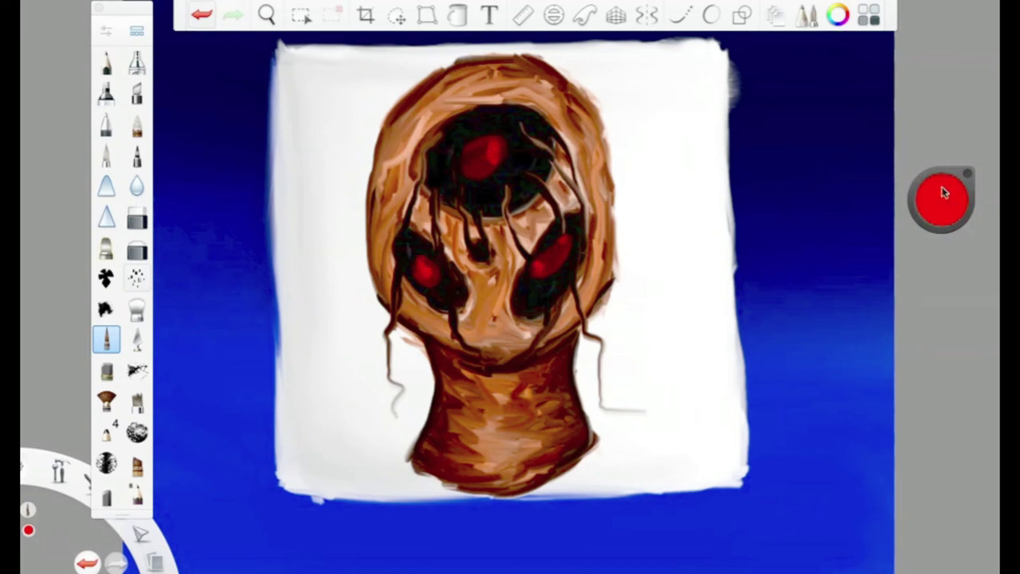
# Undo the stray stroke, adjust the brush size and dot a white highlight on each of the three red pupils.
pyautogui.moveTo(941, 192); pyautogui.dragTo(526, 313)
pyautogui.click(202, 15)
pyautogui.click(106, 30)
pyautogui.moveTo(209, 273); pyautogui.dragTo(206, 273)
pyautogui.click(567, 239)
pyautogui.click(422, 255)
pyautogui.click(491, 137)
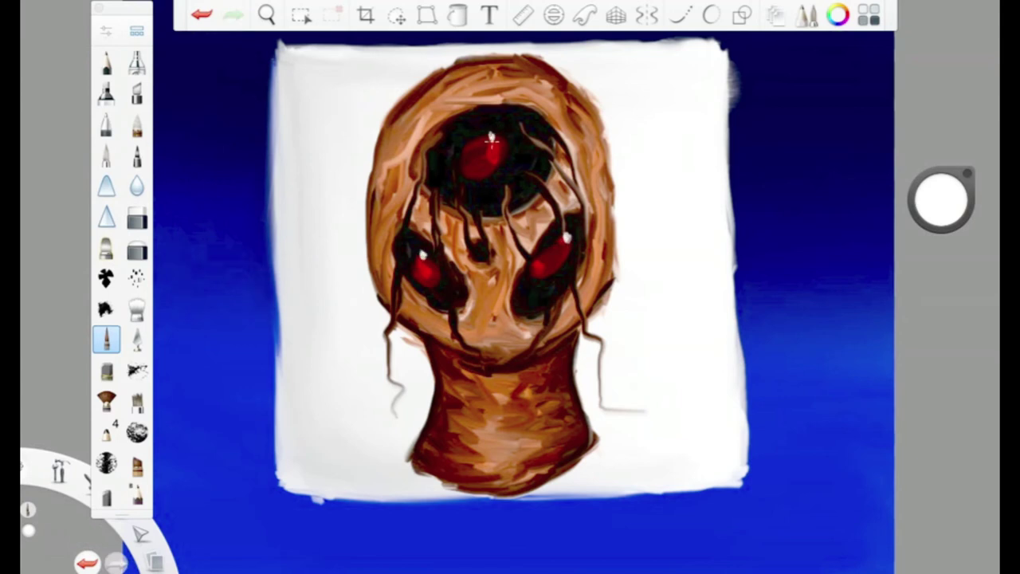
# Darken the brush colour to black and sketch an ear outline on the right side of the head.
pyautogui.moveTo(911, 239)
pyautogui.mouseDown()
pyautogui.moveTo(939, 323)
pyautogui.moveTo(940, 427)
pyautogui.mouseUp()
pyautogui.moveTo(578, 88); pyautogui.dragTo(611, 223)
pyautogui.moveTo(618, 280)
pyautogui.mouseDown()
pyautogui.moveTo(613, 163)
pyautogui.moveTo(620, 267)
pyautogui.mouseUp()
pyautogui.moveTo(614, 138); pyautogui.dragTo(606, 253)
pyautogui.hotkey('ctrl', 'z')
# Fill the right ear with rust-orange and lighter flesh-toned strokes.
pyautogui.click(372, 151)
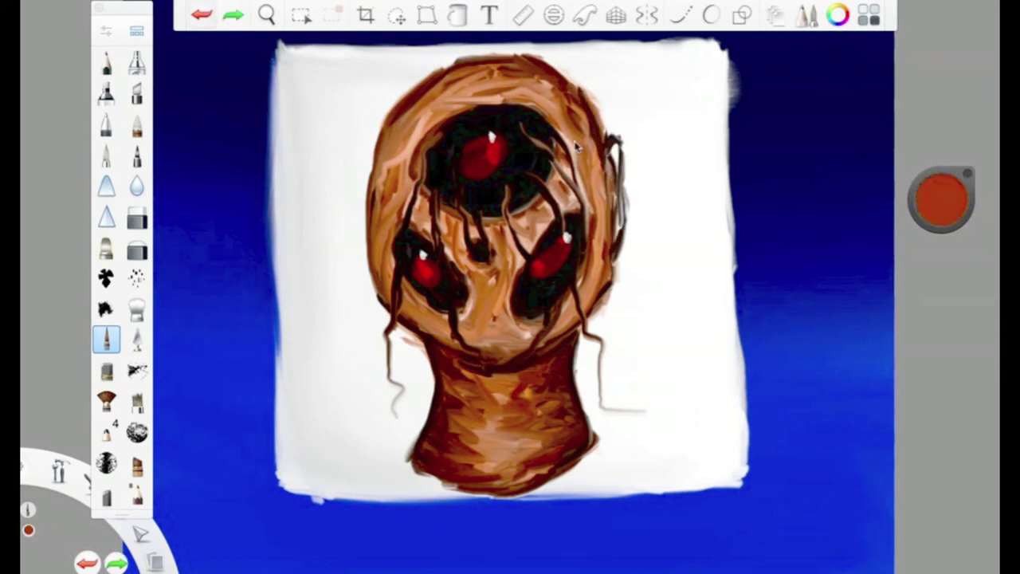
pyautogui.moveTo(610, 145); pyautogui.dragTo(621, 236)
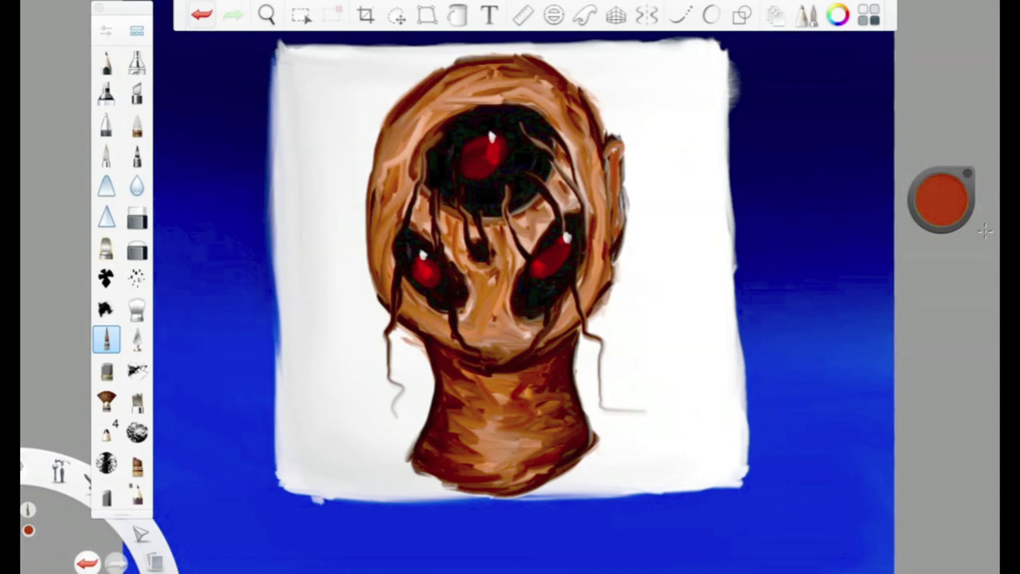
pyautogui.moveTo(940, 199); pyautogui.dragTo(939, 182)
pyautogui.moveTo(612, 150); pyautogui.dragTo(607, 232)
# Outline a matching ear in black on the left side of the head.
pyautogui.moveTo(939, 182); pyautogui.dragTo(937, 208)
pyautogui.moveTo(373, 182)
pyautogui.mouseDown()
pyautogui.moveTo(364, 153)
pyautogui.moveTo(351, 221)
pyautogui.mouseUp()
pyautogui.moveTo(360, 155); pyautogui.dragTo(365, 287)
pyautogui.moveTo(355, 199); pyautogui.dragTo(368, 283)
# Fill the left ear with orange and pale peach strokes.
pyautogui.moveTo(939, 199); pyautogui.dragTo(939, 182)
pyautogui.moveTo(359, 166)
pyautogui.mouseDown()
pyautogui.moveTo(364, 283)
pyautogui.moveTo(370, 222)
pyautogui.mouseUp()
pyautogui.moveTo(921, 182); pyautogui.dragTo(923, 159)
pyautogui.moveTo(365, 161); pyautogui.dragTo(360, 267)
# Return to black and darken the inner edges where both ears meet the head.
pyautogui.moveTo(925, 165); pyautogui.dragTo(926, 231)
pyautogui.moveTo(374, 160); pyautogui.dragTo(362, 240)
pyautogui.click(202, 15)
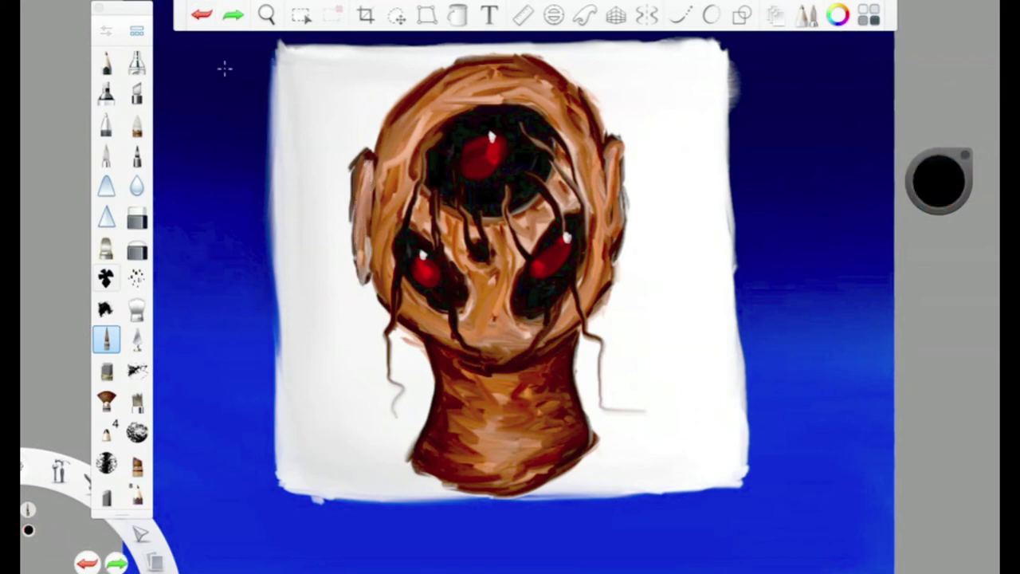
pyautogui.moveTo(374, 191); pyautogui.dragTo(371, 263)
pyautogui.moveTo(608, 149); pyautogui.dragTo(600, 254)
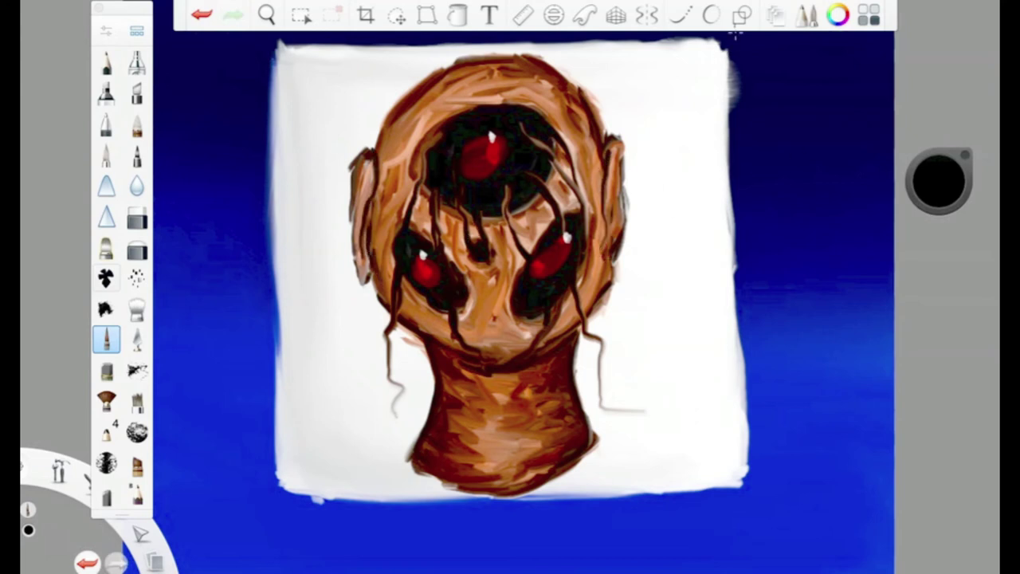
# Add peach highlight strokes across the neck and paint a small red pupil with a white glint in the nose hole.
pyautogui.moveTo(937, 182); pyautogui.dragTo(926, 159)
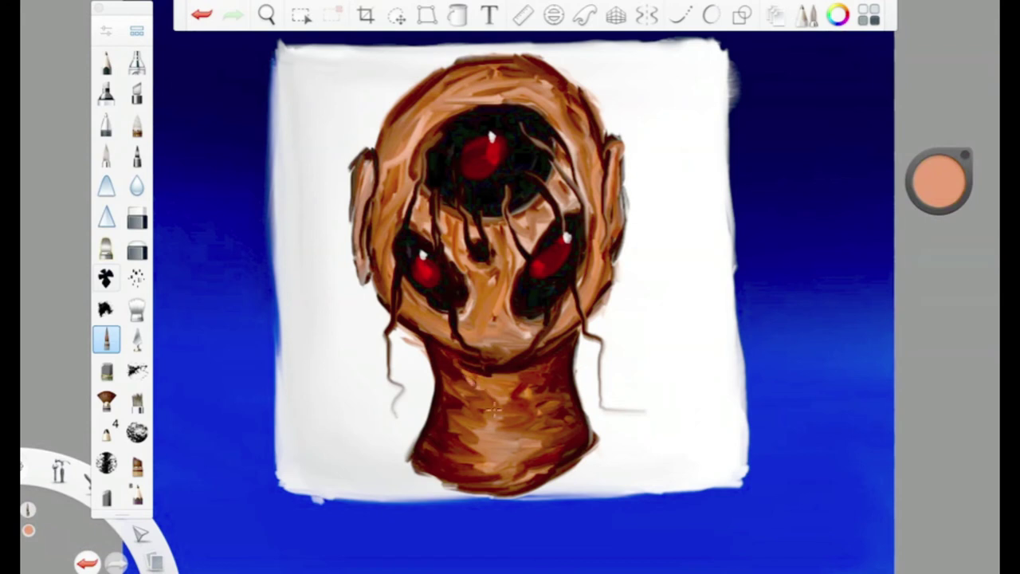
pyautogui.moveTo(545, 360)
pyautogui.mouseDown()
pyautogui.moveTo(550, 414)
pyautogui.moveTo(512, 376)
pyautogui.mouseUp()
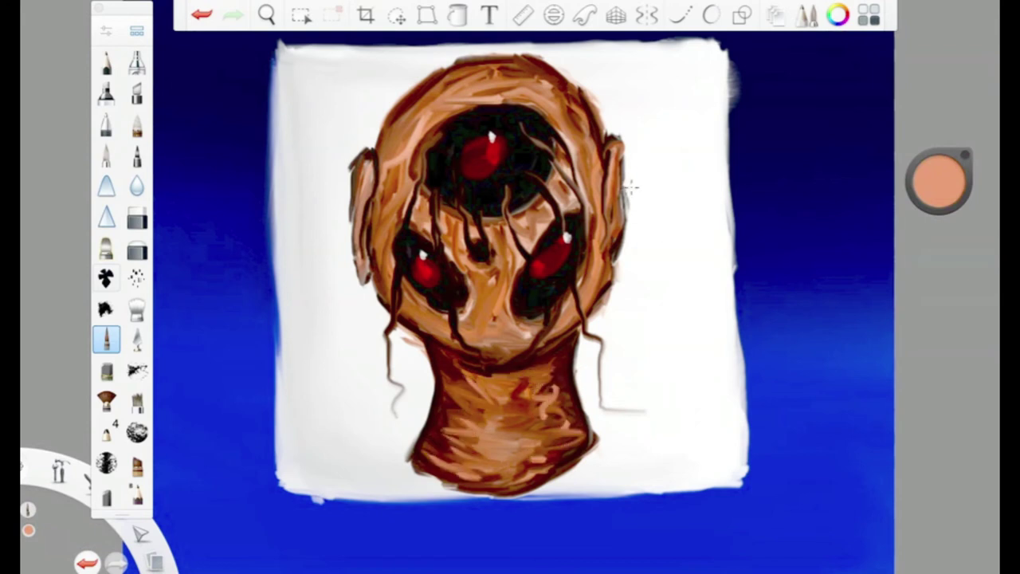
pyautogui.moveTo(914, 180); pyautogui.dragTo(844, 120)
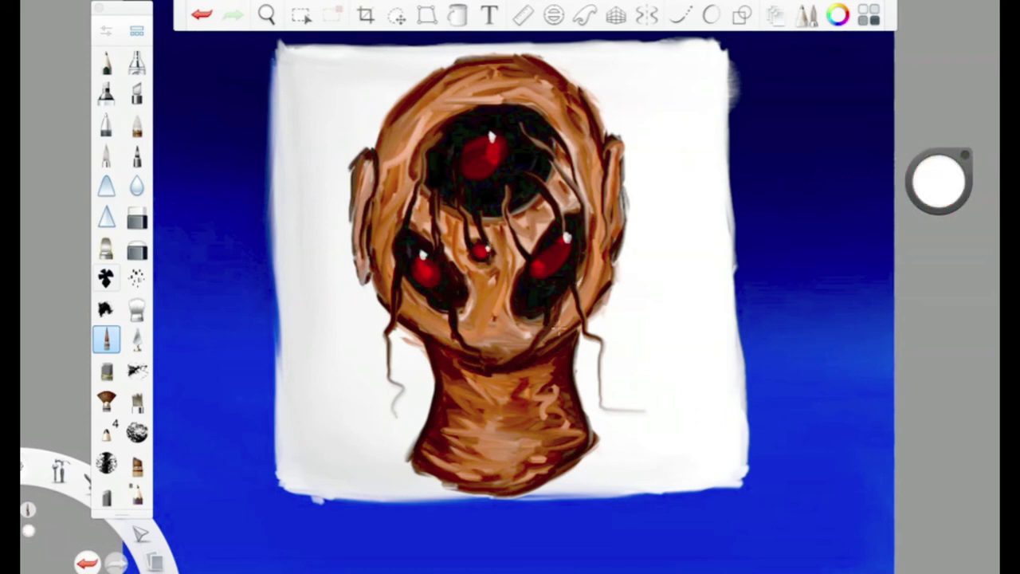
# Darken the brush colour to near-black maroon and reinforce the outline around the top of the head.
pyautogui.moveTo(939, 181); pyautogui.dragTo(929, 269)
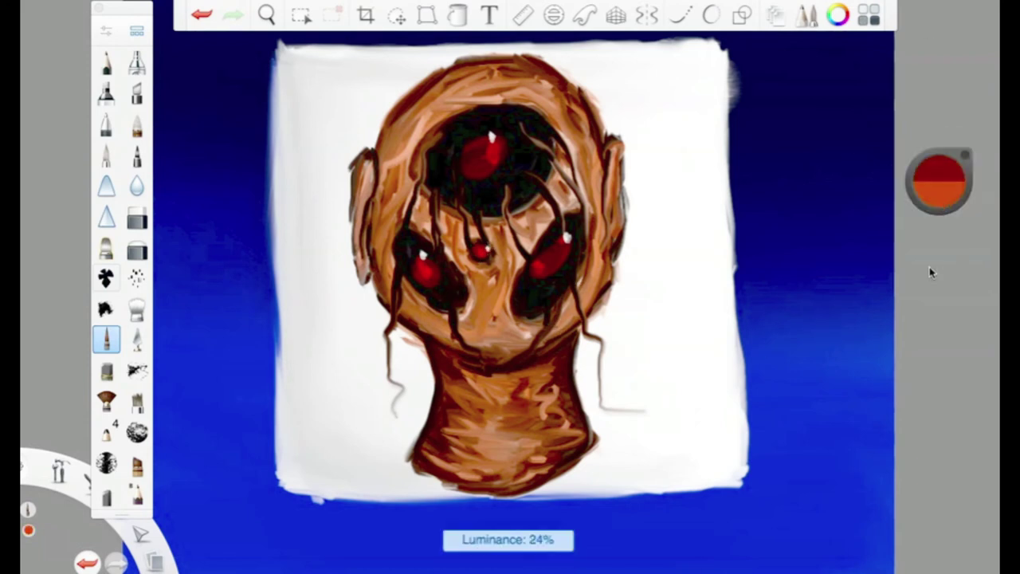
pyautogui.moveTo(381, 143)
pyautogui.mouseDown()
pyautogui.moveTo(478, 49)
pyautogui.moveTo(586, 104)
pyautogui.mouseUp()
pyautogui.moveTo(938, 182); pyautogui.dragTo(939, 199)
pyautogui.moveTo(375, 164)
pyautogui.mouseDown()
pyautogui.moveTo(450, 58)
pyautogui.moveTo(504, 50)
pyautogui.moveTo(607, 127)
pyautogui.moveTo(606, 145)
pyautogui.mouseUp()
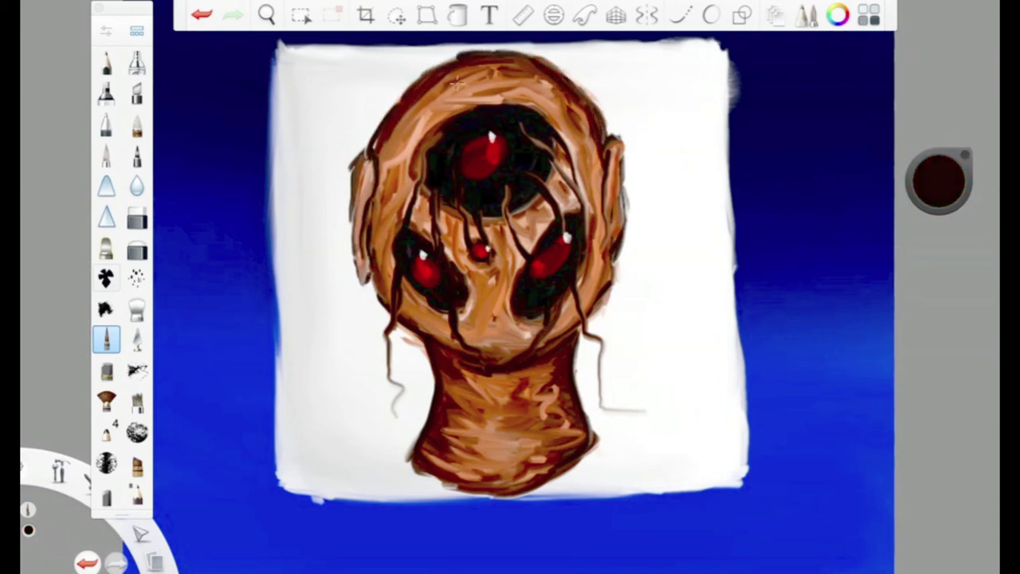
# Blend rust-orange strokes inside the head's upper outline and add light peach highlights across the crown.
pyautogui.moveTo(938, 181); pyautogui.dragTo(939, 164)
pyautogui.moveTo(377, 153)
pyautogui.mouseDown()
pyautogui.moveTo(480, 60)
pyautogui.moveTo(596, 148)
pyautogui.mouseUp()
pyautogui.moveTo(526, 75); pyautogui.dragTo(398, 126)
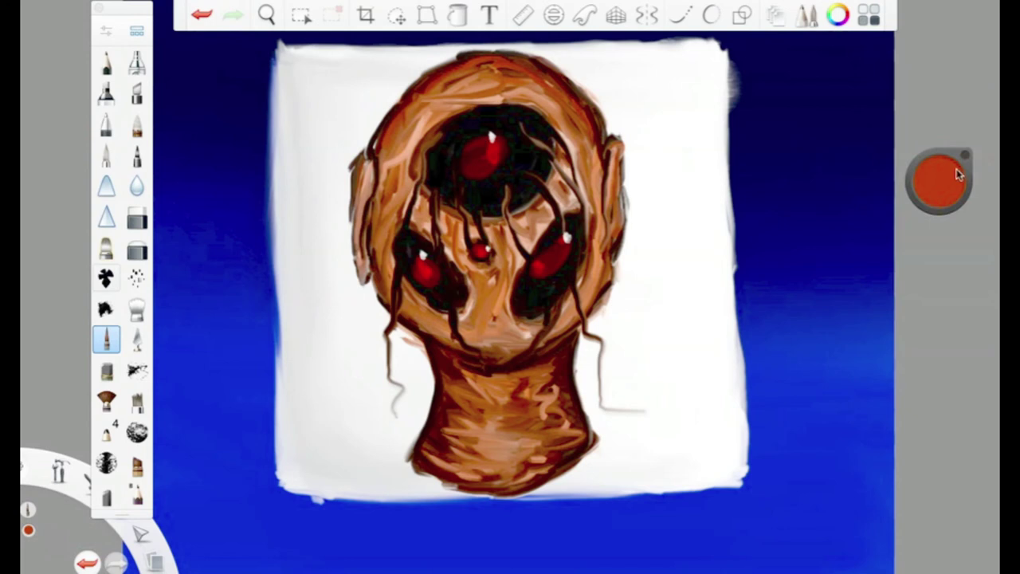
pyautogui.moveTo(939, 181); pyautogui.dragTo(938, 160)
pyautogui.moveTo(463, 64); pyautogui.dragTo(568, 103)
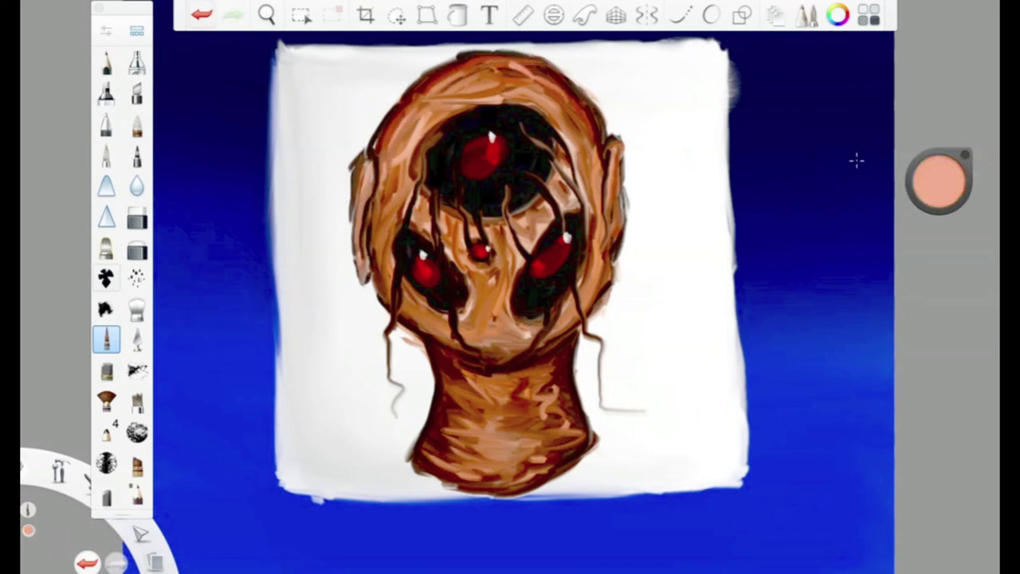
# Adjust the colour and brush size and paint a dark grey, beak-shaped mouth over the chin and upper neck.
pyautogui.moveTo(939, 181); pyautogui.dragTo(939, 211)
pyautogui.click(106, 29)
pyautogui.click(461, 333)
pyautogui.moveTo(461, 333)
pyautogui.mouseDown()
pyautogui.moveTo(498, 347)
pyautogui.moveTo(485, 353)
pyautogui.moveTo(513, 366)
pyautogui.moveTo(519, 358)
pyautogui.moveTo(471, 334)
pyautogui.mouseUp()
pyautogui.moveTo(546, 344)
pyautogui.mouseDown()
pyautogui.moveTo(498, 396)
pyautogui.moveTo(474, 378)
pyautogui.moveTo(497, 382)
pyautogui.moveTo(487, 368)
pyautogui.moveTo(489, 395)
pyautogui.mouseUp()
# Switch to light grey with an adjusted brush size and paint small pointed teeth around the mouth's edge.
pyautogui.click(941, 176)
pyautogui.moveTo(939, 183); pyautogui.dragTo(938, 169)
pyautogui.click(106, 339)
pyautogui.moveTo(198, 269); pyautogui.dragTo(204, 269)
pyautogui.click(501, 364)
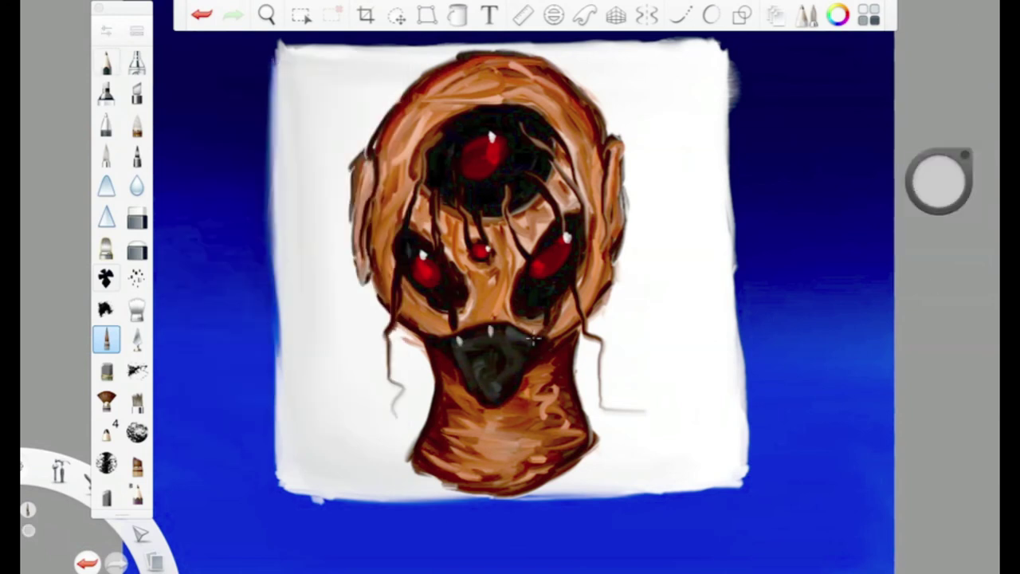
pyautogui.hotkey('ctrl', 'z')
pyautogui.moveTo(495, 402); pyautogui.dragTo(493, 381)
# Switch to black, adjust the brush and paint a dark hole in the centre of the mouth.
pyautogui.moveTo(952, 183); pyautogui.dragTo(934, 198)
pyautogui.click(106, 338)
pyautogui.click(610, 392)
pyautogui.moveTo(496, 351)
pyautogui.mouseDown()
pyautogui.moveTo(484, 368)
pyautogui.moveTo(492, 346)
pyautogui.mouseUp()
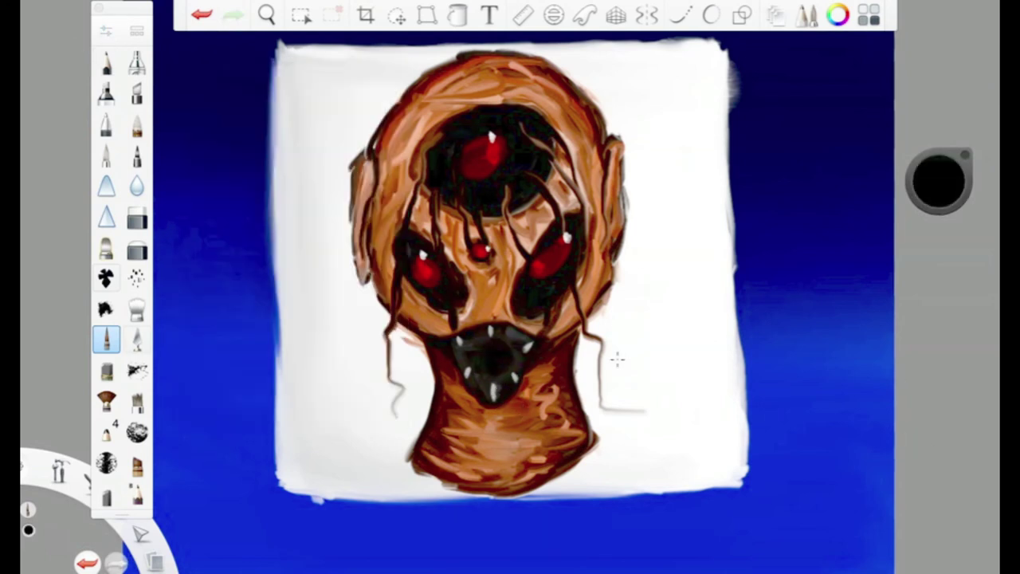
# Paint a bright red circle in the middle of the mouth and add a light orange centre to it.
pyautogui.click(939, 187)
pyautogui.click(916, 160)
pyautogui.click(493, 359)
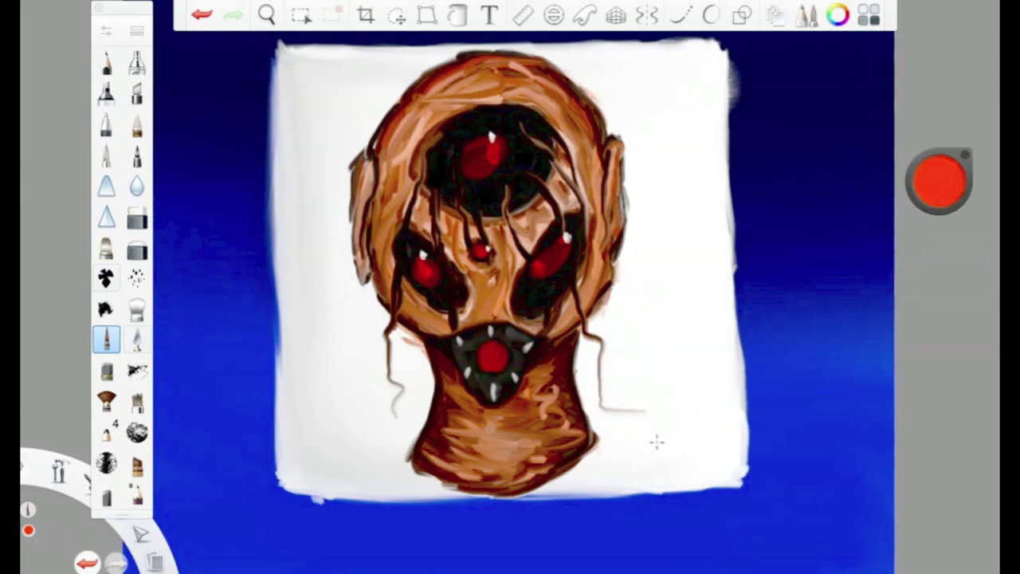
pyautogui.moveTo(926, 162); pyautogui.dragTo(948, 110)
pyautogui.click(490, 355)
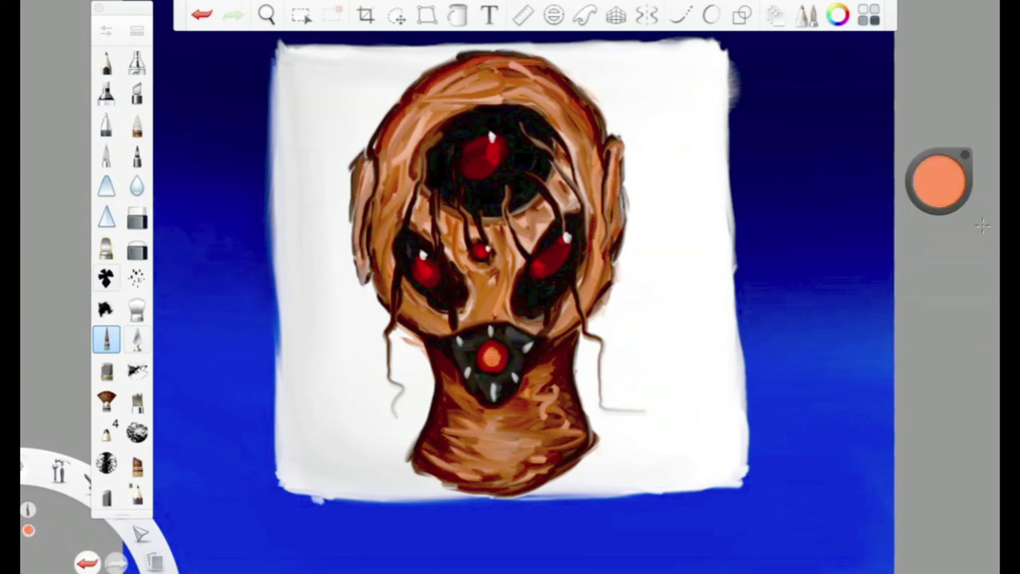
# Adjust the brush and paint orange and red-brown flesh strokes around the mouth as lips.
pyautogui.click(948, 187)
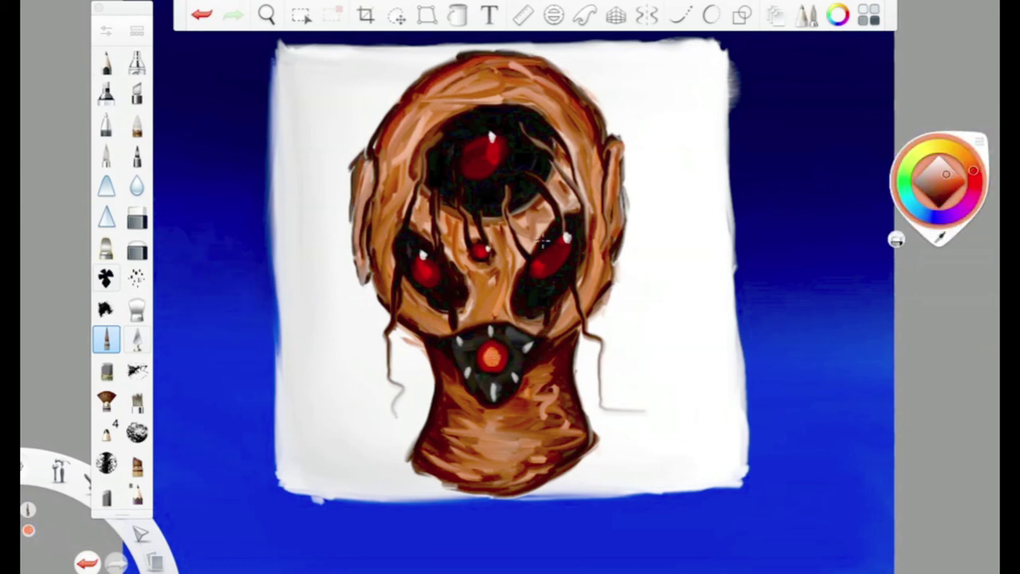
pyautogui.hotkey('ctrl', 'z')
pyautogui.click(106, 339)
pyautogui.moveTo(228, 269); pyautogui.dragTo(204, 273)
pyautogui.click(446, 358)
pyautogui.moveTo(434, 354)
pyautogui.mouseDown()
pyautogui.moveTo(458, 383)
pyautogui.moveTo(458, 343)
pyautogui.moveTo(553, 320)
pyautogui.mouseUp()
pyautogui.moveTo(940, 171); pyautogui.dragTo(941, 203)
pyautogui.moveTo(426, 343)
pyautogui.mouseDown()
pyautogui.moveTo(486, 411)
pyautogui.moveTo(550, 351)
pyautogui.moveTo(462, 319)
pyautogui.moveTo(567, 321)
pyautogui.mouseUp()
# Darken the brush colour to deep red and shade the upper lip, the mouth's corners and the jawline.
pyautogui.moveTo(940, 182); pyautogui.dragTo(937, 255)
pyautogui.moveTo(437, 347)
pyautogui.mouseDown()
pyautogui.moveTo(475, 397)
pyautogui.moveTo(458, 322)
pyautogui.mouseUp()
pyautogui.moveTo(436, 339); pyautogui.dragTo(542, 319)
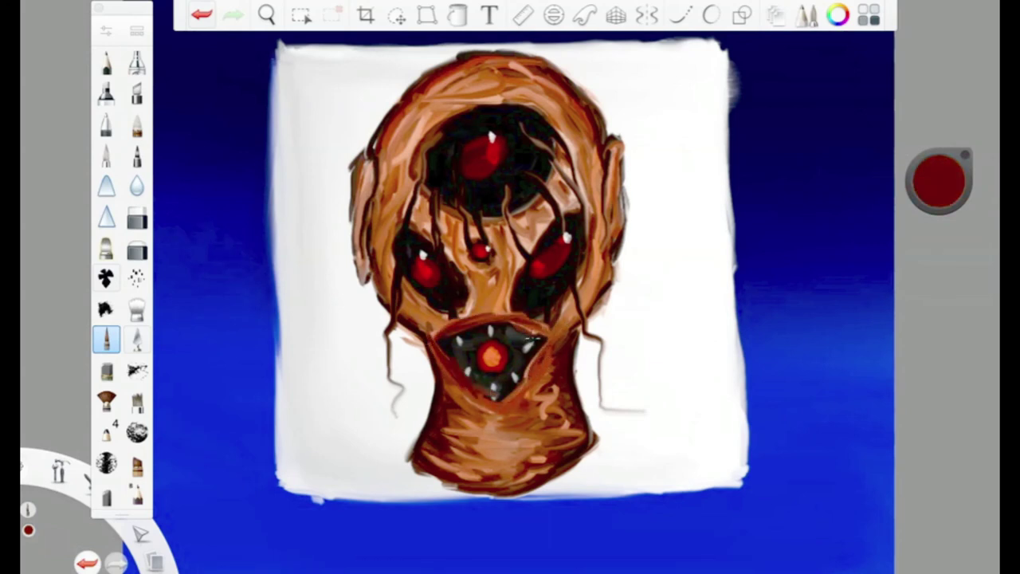
pyautogui.moveTo(974, 168); pyautogui.dragTo(972, 207)
pyautogui.moveTo(603, 283); pyautogui.dragTo(510, 389)
pyautogui.moveTo(434, 340)
pyautogui.mouseDown()
pyautogui.moveTo(510, 311)
pyautogui.moveTo(556, 343)
pyautogui.mouseUp()
# Add more light grey teeth around the mouth and darken the upper lip line with near-black.
pyautogui.moveTo(933, 178); pyautogui.dragTo(943, 72)
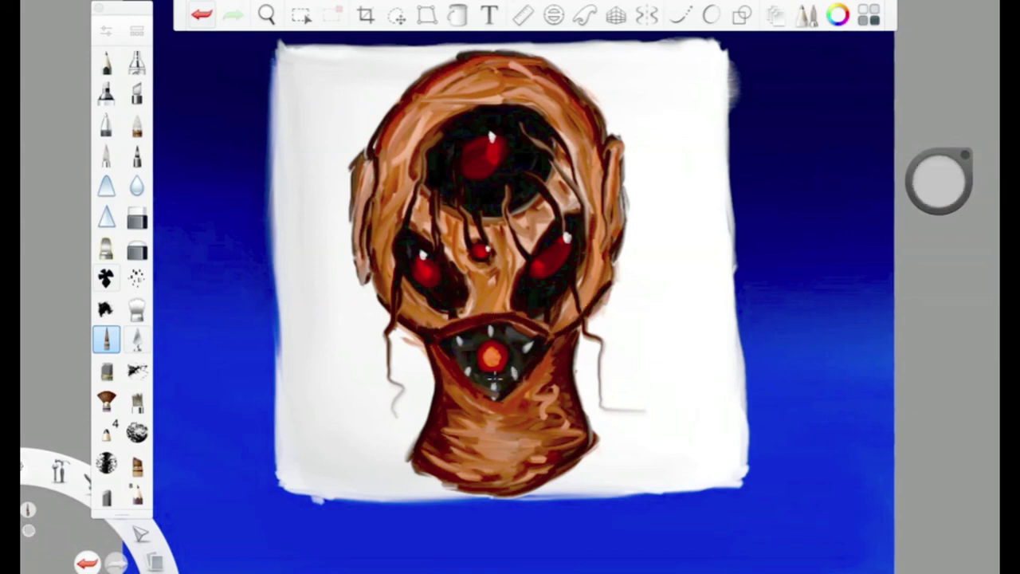
pyautogui.click(200, 15)
pyautogui.click(233, 14)
pyautogui.moveTo(938, 180); pyautogui.dragTo(924, 478)
pyautogui.moveTo(437, 349)
pyautogui.mouseDown()
pyautogui.moveTo(543, 326)
pyautogui.moveTo(600, 338)
pyautogui.mouseUp()
# Pick an orange tone and paint strokes over the neck's base, sides and centre.
pyautogui.click(939, 180)
pyautogui.click(899, 228)
pyautogui.moveTo(422, 478)
pyautogui.mouseDown()
pyautogui.moveTo(578, 450)
pyautogui.moveTo(405, 478)
pyautogui.moveTo(587, 473)
pyautogui.moveTo(590, 458)
pyautogui.moveTo(582, 468)
pyautogui.mouseUp()
pyautogui.moveTo(953, 180); pyautogui.dragTo(944, 200)
pyautogui.moveTo(558, 398)
pyautogui.mouseDown()
pyautogui.moveTo(550, 478)
pyautogui.moveTo(534, 458)
pyautogui.mouseUp()
pyautogui.moveTo(558, 366); pyautogui.dragTo(518, 463)
pyautogui.moveTo(459, 403); pyautogui.dragTo(452, 478)
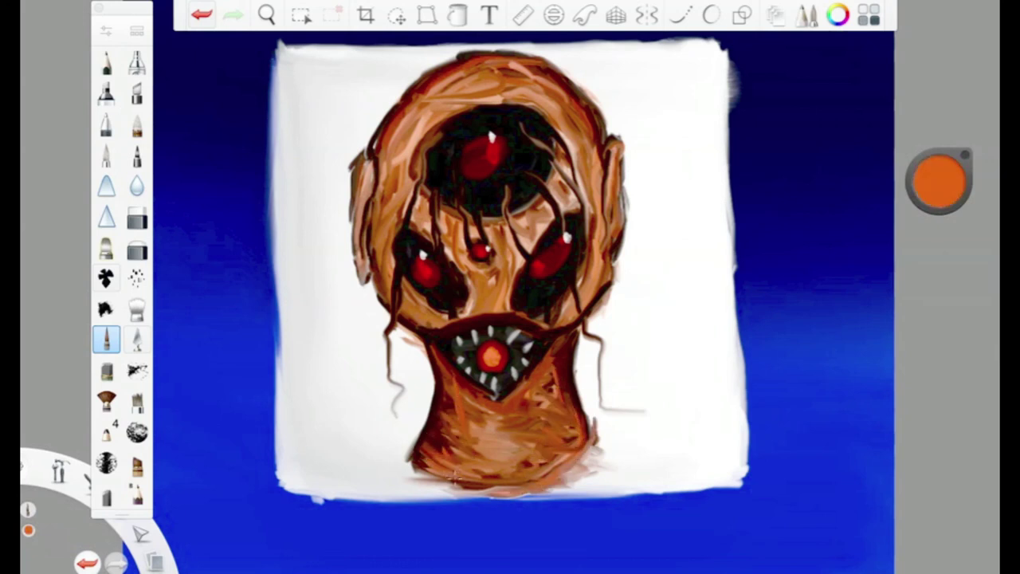
# Darken the brush colour to deep red and paint vertical muscle-like lines down the neck.
pyautogui.moveTo(935, 211); pyautogui.dragTo(939, 188)
pyautogui.moveTo(455, 363)
pyautogui.mouseDown()
pyautogui.moveTo(458, 463)
pyautogui.moveTo(422, 483)
pyautogui.mouseUp()
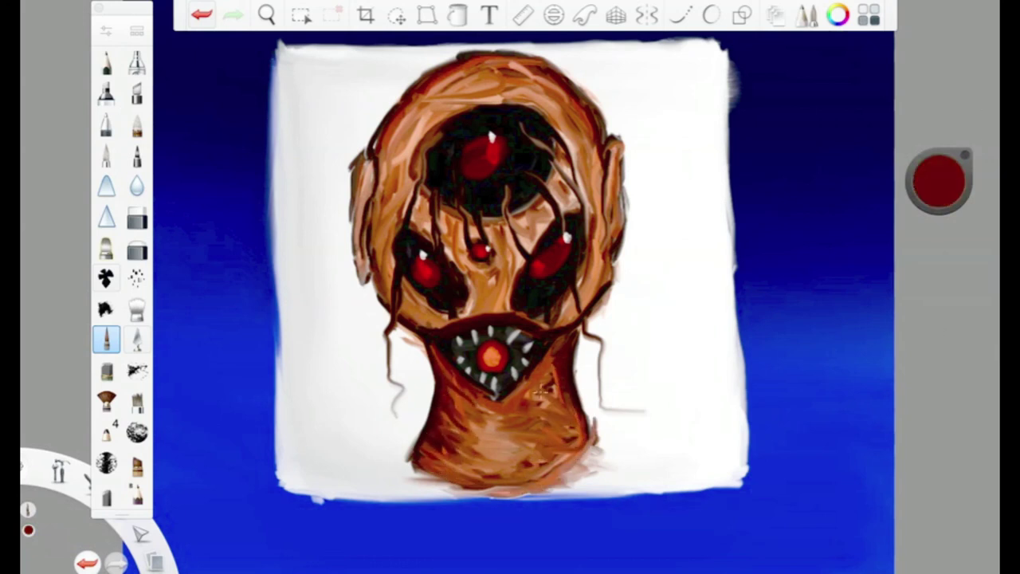
pyautogui.moveTo(539, 387); pyautogui.dragTo(591, 450)
pyautogui.moveTo(470, 394); pyautogui.dragTo(467, 482)
pyautogui.moveTo(466, 438); pyautogui.dragTo(470, 478)
pyautogui.moveTo(523, 390); pyautogui.dragTo(519, 474)
# Lighten the brush colour to light orange and add a highlight down the centre of the neck below the mouth.
pyautogui.moveTo(939, 195); pyautogui.dragTo(939, 180)
pyautogui.moveTo(500, 405)
pyautogui.mouseDown()
pyautogui.moveTo(486, 456)
pyautogui.moveTo(492, 478)
pyautogui.mouseUp()
pyautogui.moveTo(498, 400); pyautogui.dragTo(486, 422)
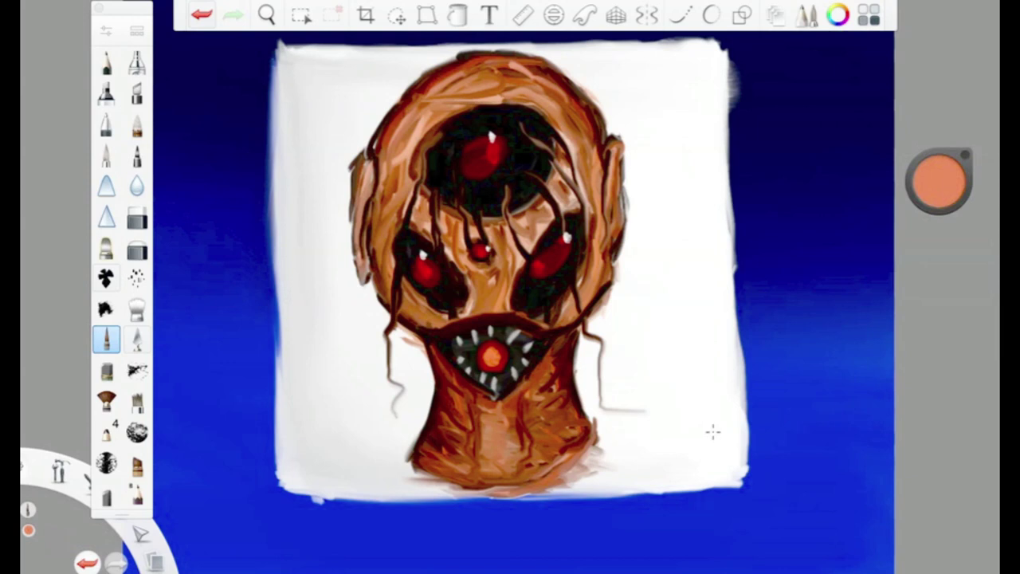
# Darken the brush colour to maroon and deepen the shading along the neck's sides and base.
pyautogui.moveTo(939, 183); pyautogui.dragTo(945, 216)
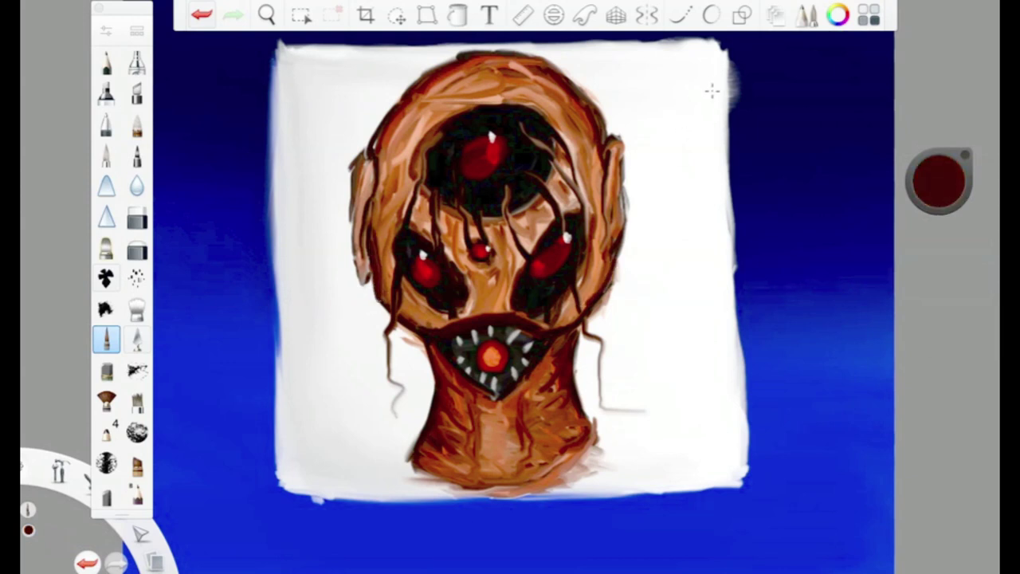
pyautogui.moveTo(448, 373)
pyautogui.mouseDown()
pyautogui.moveTo(440, 422)
pyautogui.moveTo(478, 483)
pyautogui.mouseUp()
pyautogui.moveTo(580, 403)
pyautogui.mouseDown()
pyautogui.moveTo(557, 472)
pyautogui.moveTo(572, 421)
pyautogui.moveTo(550, 398)
pyautogui.moveTo(542, 454)
pyautogui.mouseUp()
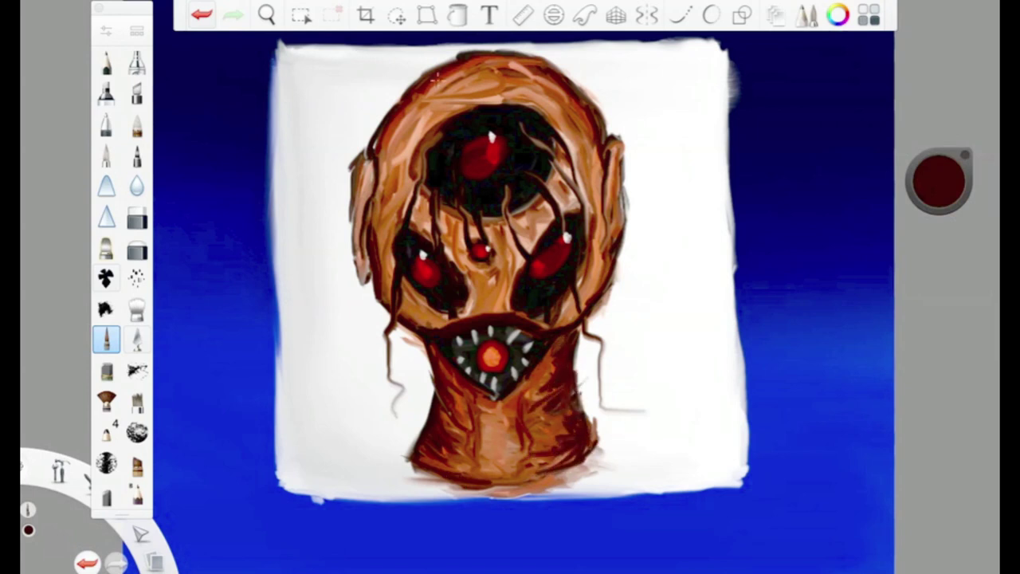
# Strengthen the dark maroon outline along the crown and around both ears.
pyautogui.moveTo(425, 86); pyautogui.dragTo(379, 166)
pyautogui.moveTo(456, 71); pyautogui.dragTo(494, 64)
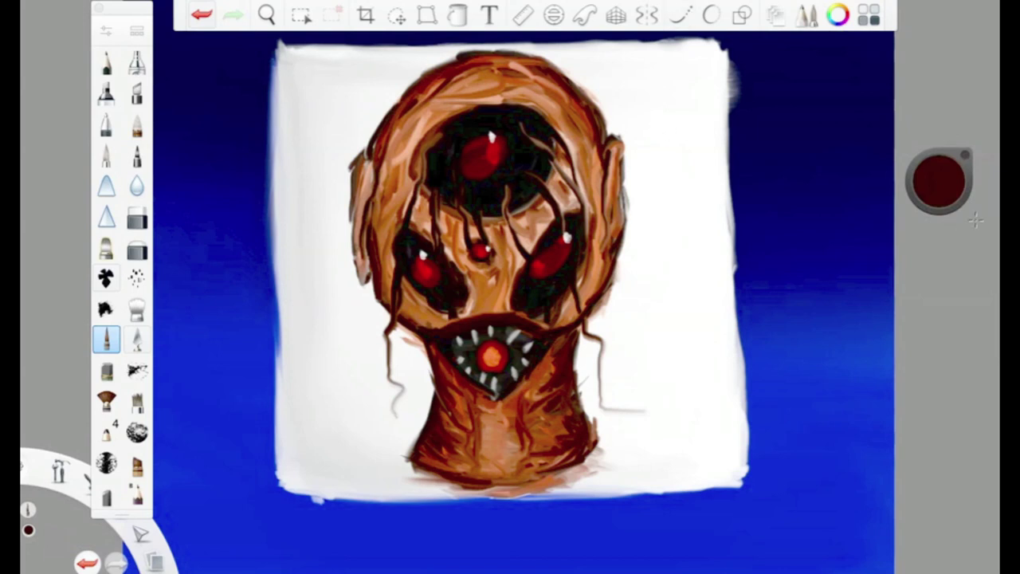
pyautogui.moveTo(624, 146); pyautogui.dragTo(615, 239)
pyautogui.moveTo(356, 180); pyautogui.dragTo(355, 299)
# Lighten the brush colour through orange to peach and add highlight strokes down both sides of the neck.
pyautogui.moveTo(939, 180); pyautogui.dragTo(938, 136)
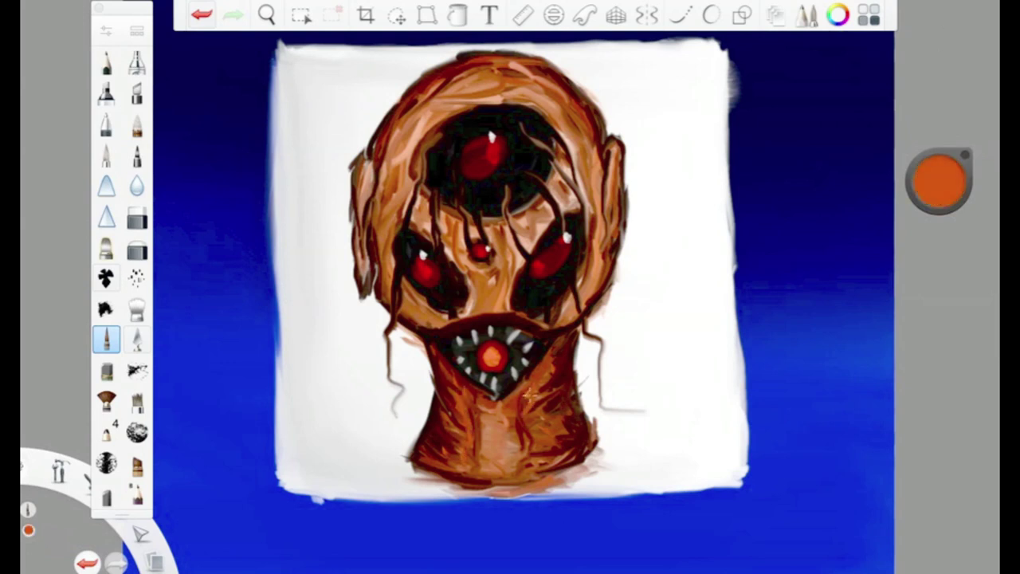
pyautogui.moveTo(938, 180); pyautogui.dragTo(939, 159)
pyautogui.moveTo(450, 370); pyautogui.dragTo(454, 470)
pyautogui.moveTo(542, 370); pyautogui.dragTo(553, 458)
# Paint light peach highlights above the upper lip and along both lower edges of the mouth.
pyautogui.moveTo(478, 313)
pyautogui.mouseDown()
pyautogui.moveTo(397, 319)
pyautogui.moveTo(567, 319)
pyautogui.mouseUp()
pyautogui.moveTo(440, 361); pyautogui.dragTo(486, 398)
pyautogui.moveTo(550, 350); pyautogui.dragTo(514, 397)
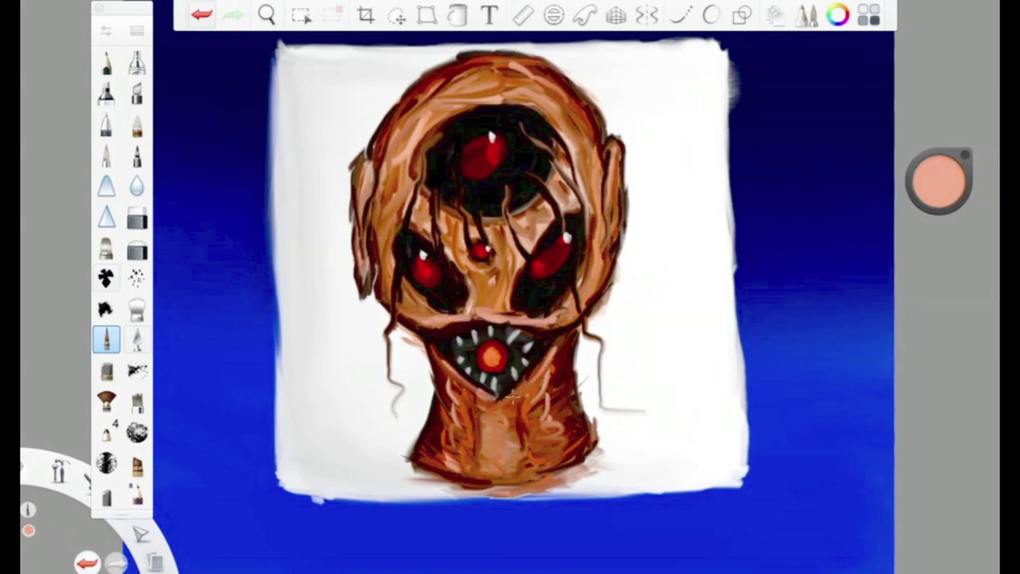
# Switch to the pencil in black and sign the painting beside the white panel's lower right corner.
pyautogui.click(106, 62)
pyautogui.moveTo(938, 179); pyautogui.dragTo(938, 231)
pyautogui.moveTo(765, 484); pyautogui.dragTo(753, 462)
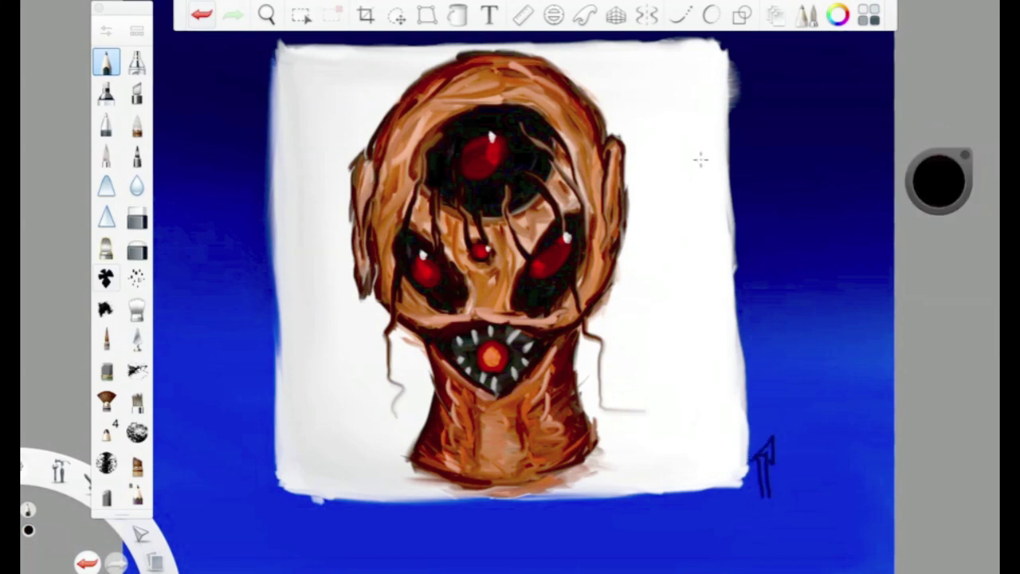
# Save the painting under the file name HILIGANTER and hide the brush palette.
pyautogui.click(174, 5)
pyautogui.click(168, 85)
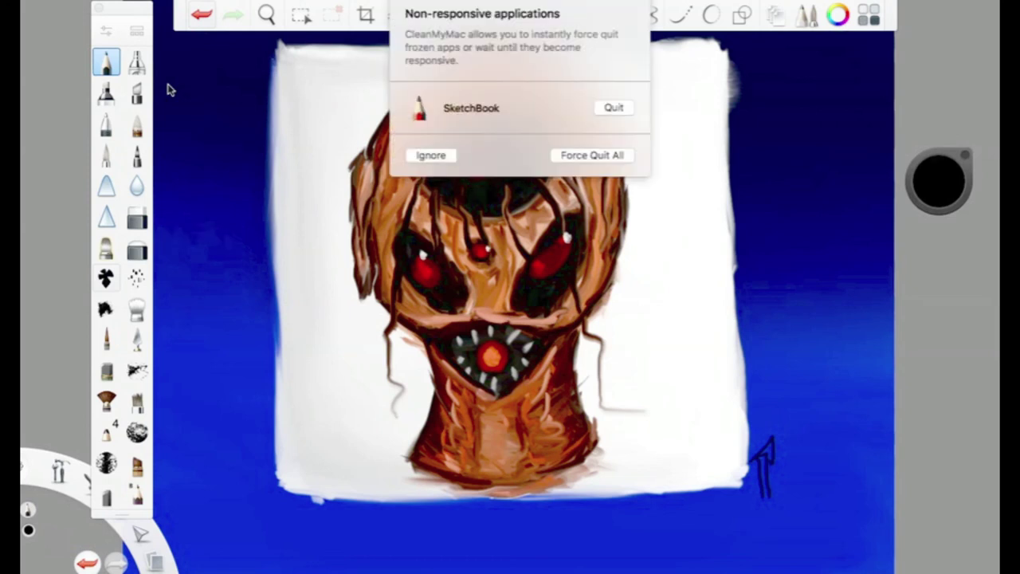
pyautogui.press('Right')
pyautogui.press('BackSpace')
pyautogui.press('BackSpace')
pyautogui.press('BackSpace')
pyautogui.press('BackSpace')
pyautogui.press('BackSpace')
pyautogui.press('BackSpace')
pyautogui.press('BackSpace')
pyautogui.press('BackSpace')
pyautogui.press('BackSpace')
pyautogui.write('HILIGANTER"')
pyautogui.click(498, 217)
pyautogui.click(455, 243)
pyautogui.click(641, 255)
pyautogui.hotkey('ctrl', 'b')
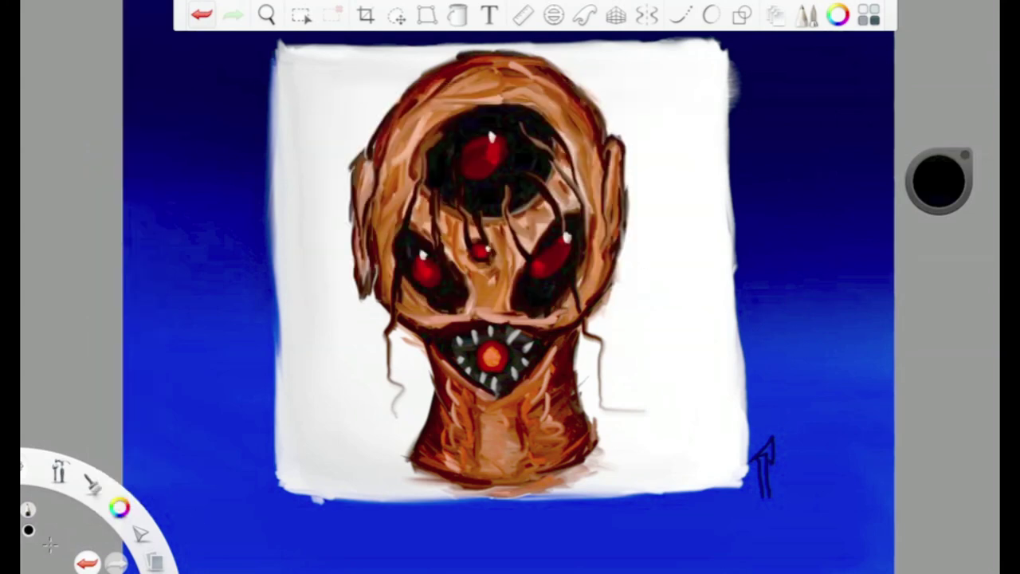